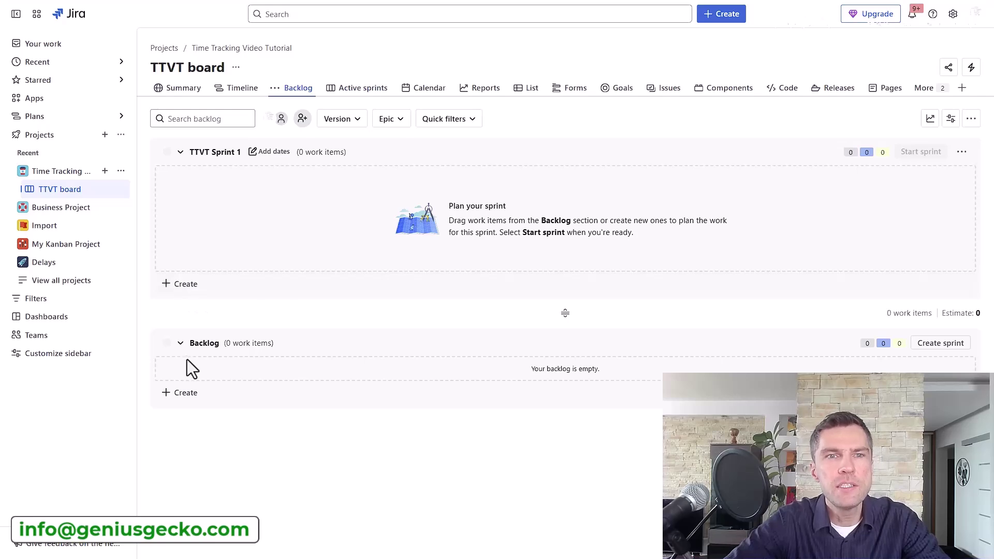
# - Create a work item named "Task 1" in the backlog
pyautogui.click(179, 394)
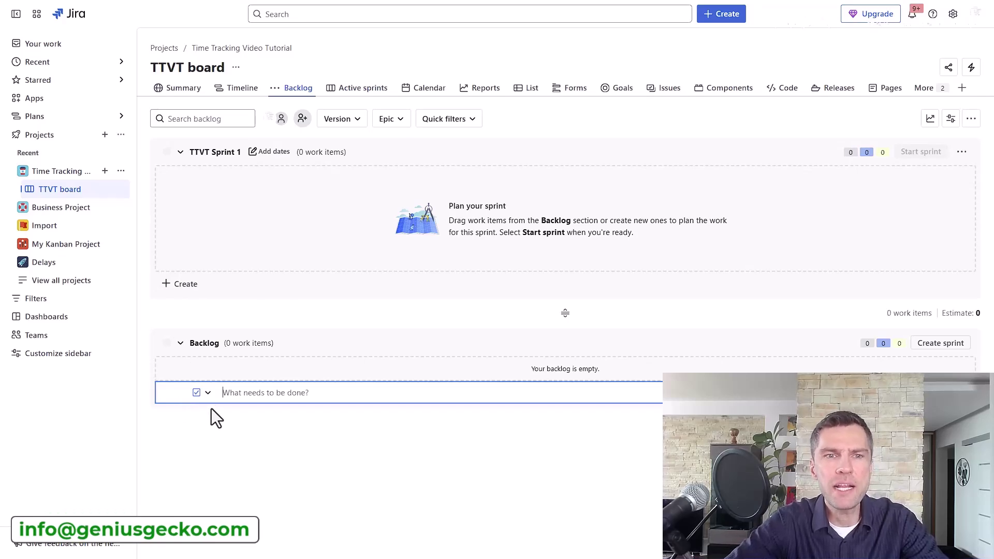
pyautogui.write('Task 1')
pyautogui.press('Return')
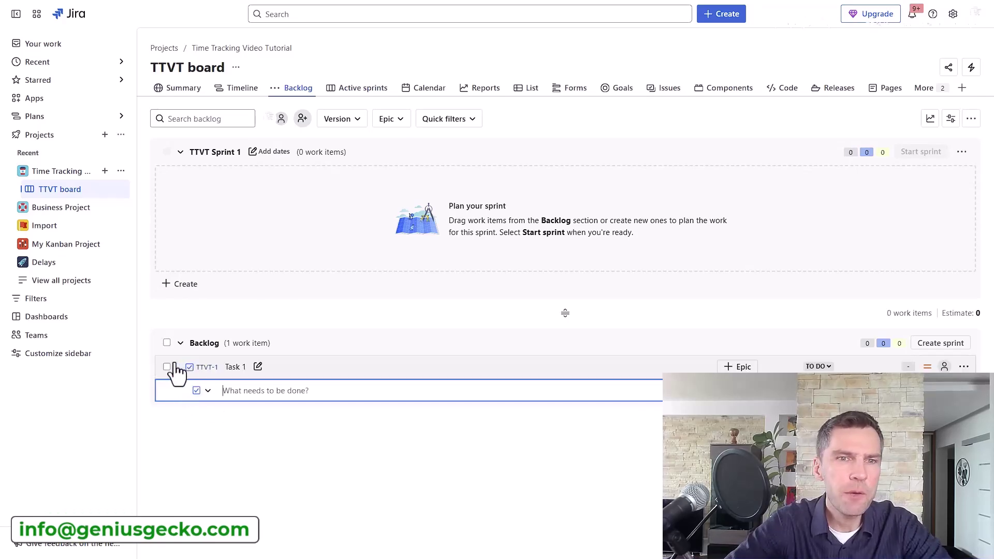
# - Open Task 1 and set its original estimate to 2d
pyautogui.click(207, 368)
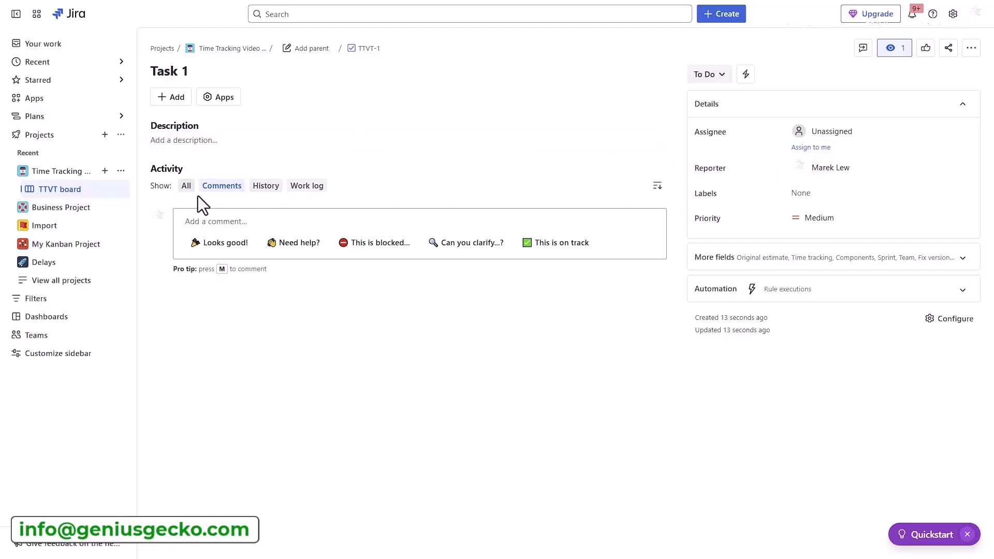
pyautogui.click(782, 263)
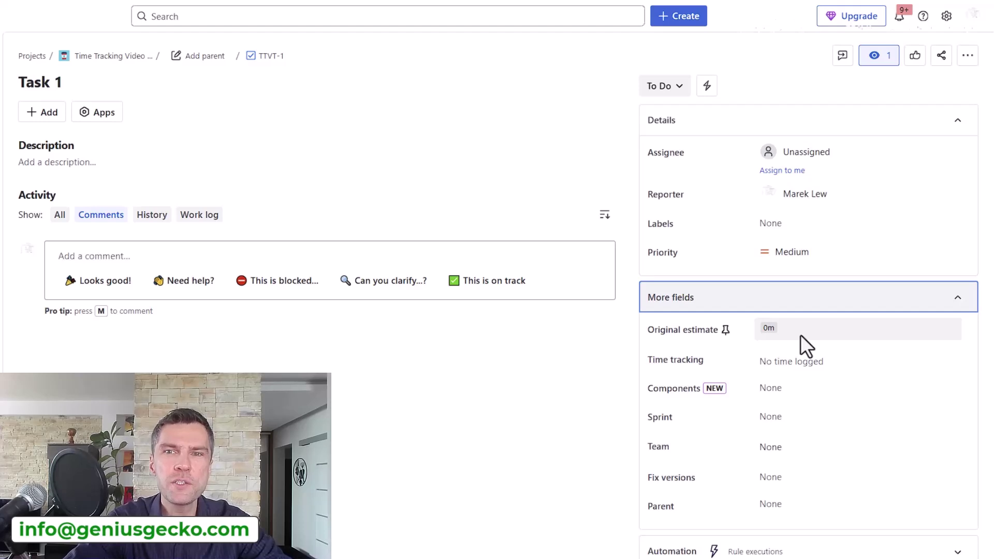
pyautogui.click(768, 333)
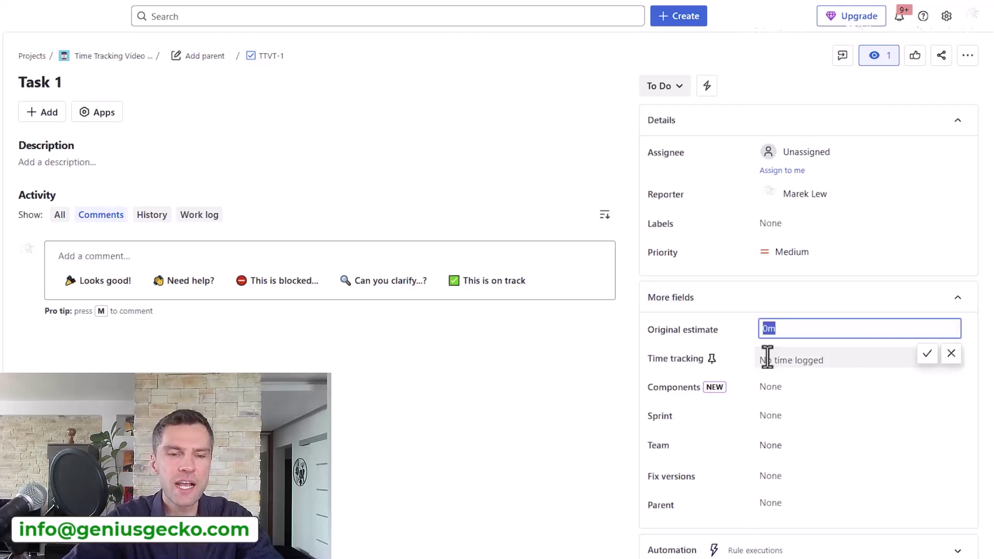
pyautogui.write('2d')
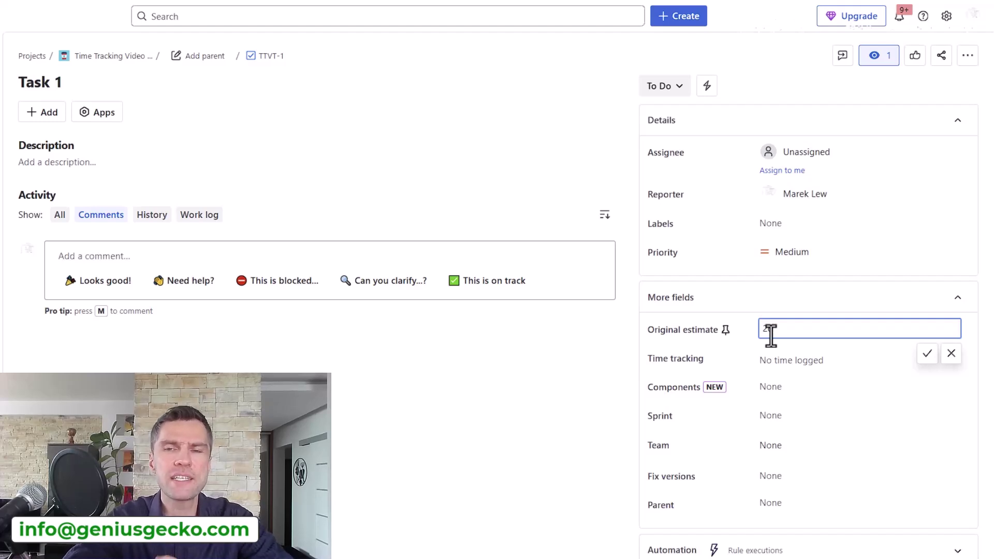
pyautogui.click(926, 354)
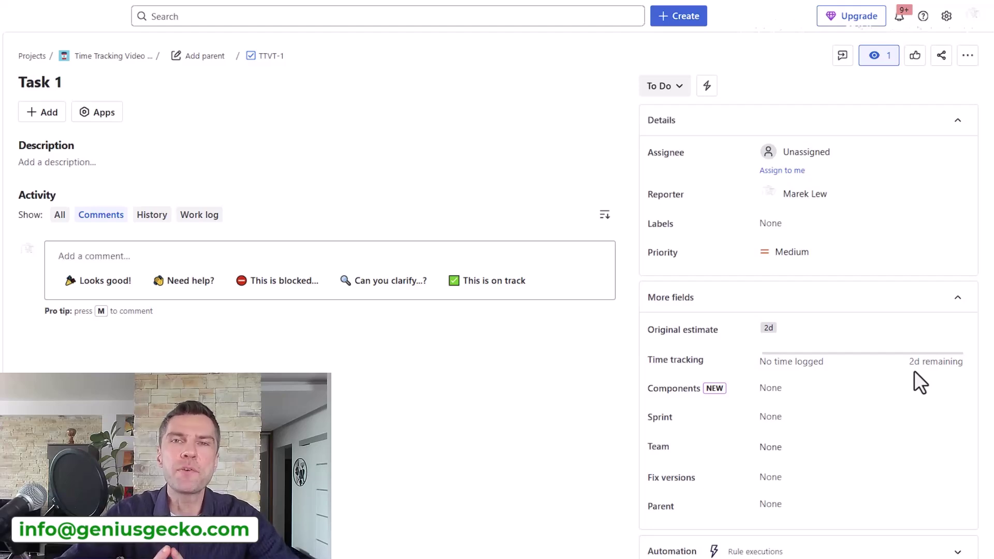
# - Log 4h of time spent on Task 1 with the work description "Work logged"
pyautogui.click(786, 362)
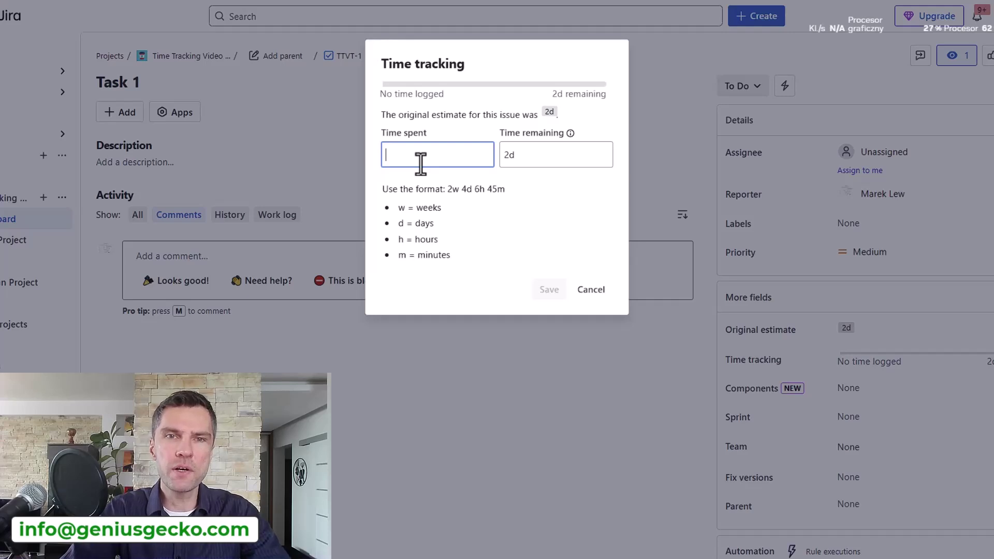
pyautogui.write('4')
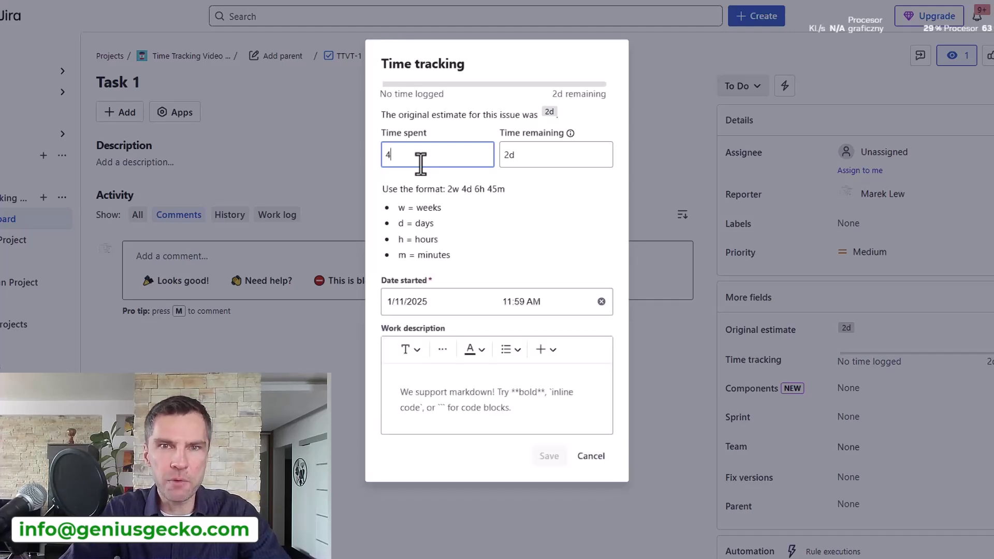
pyautogui.write('h')
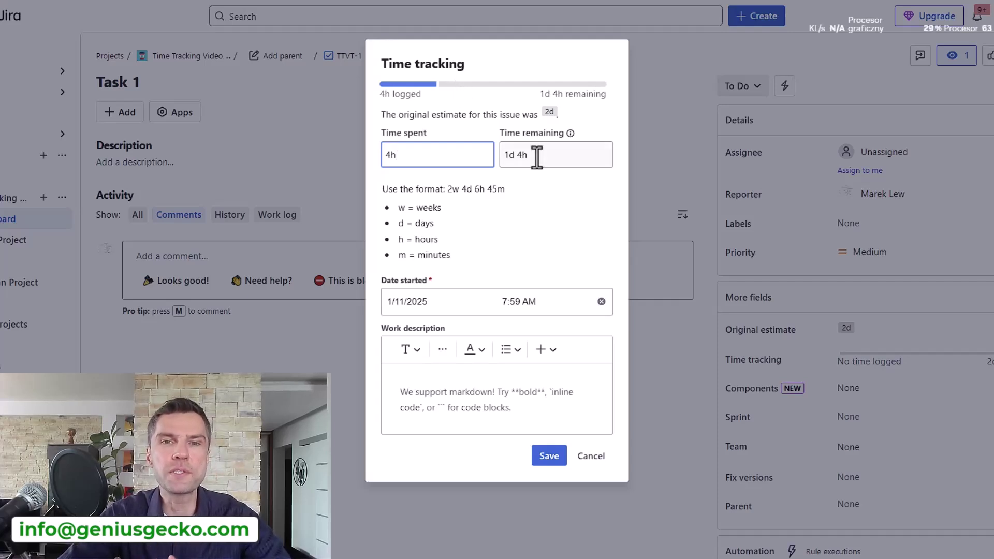
pyautogui.click(437, 396)
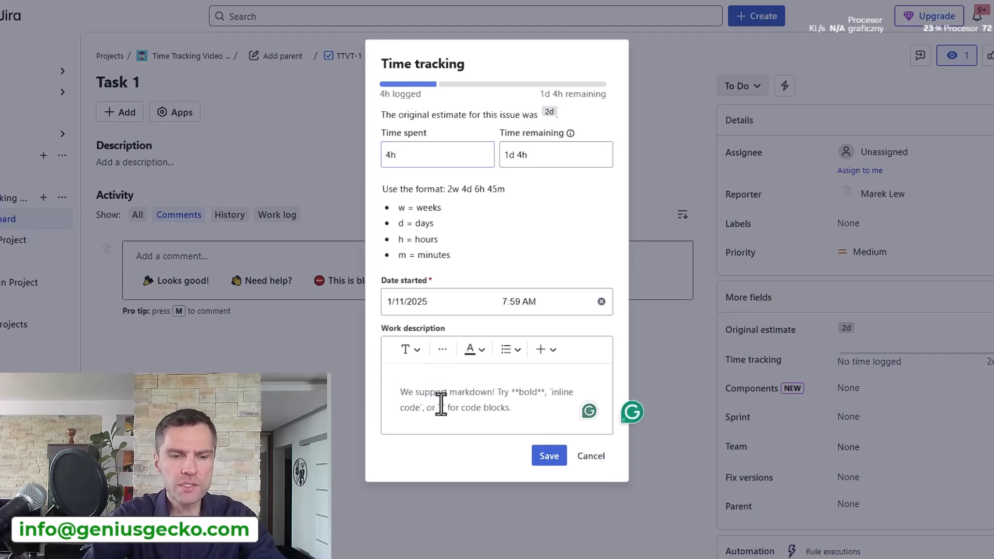
pyautogui.write('Work logged')
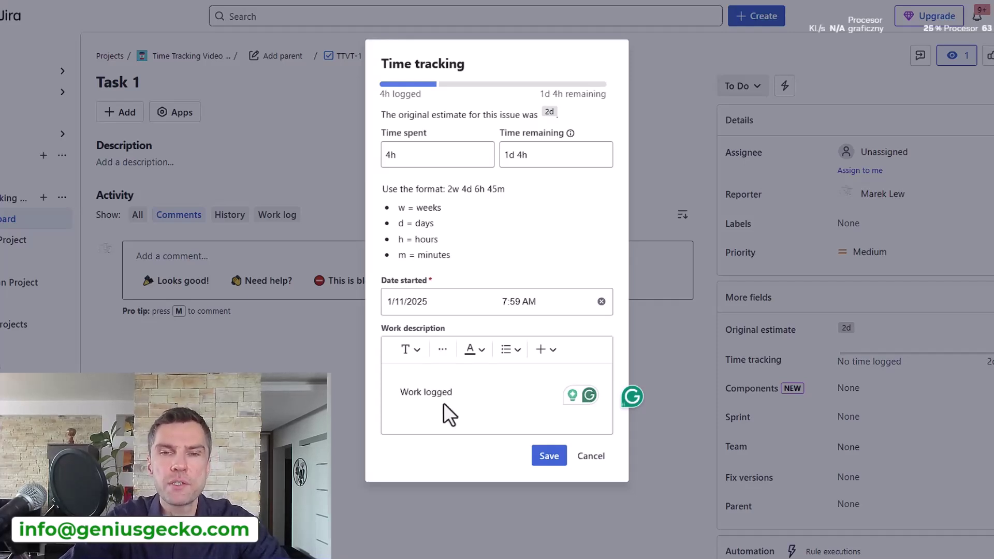
pyautogui.click(549, 455)
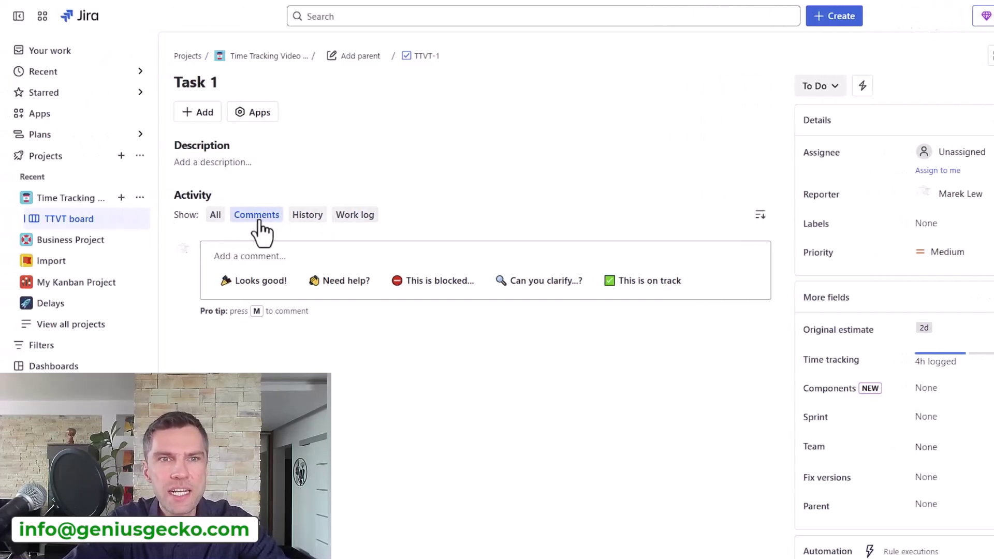
# - Review Task 1's work log, including the logged entry's edit form and the time tracking dialog, without changing anything
pyautogui.click(350, 218)
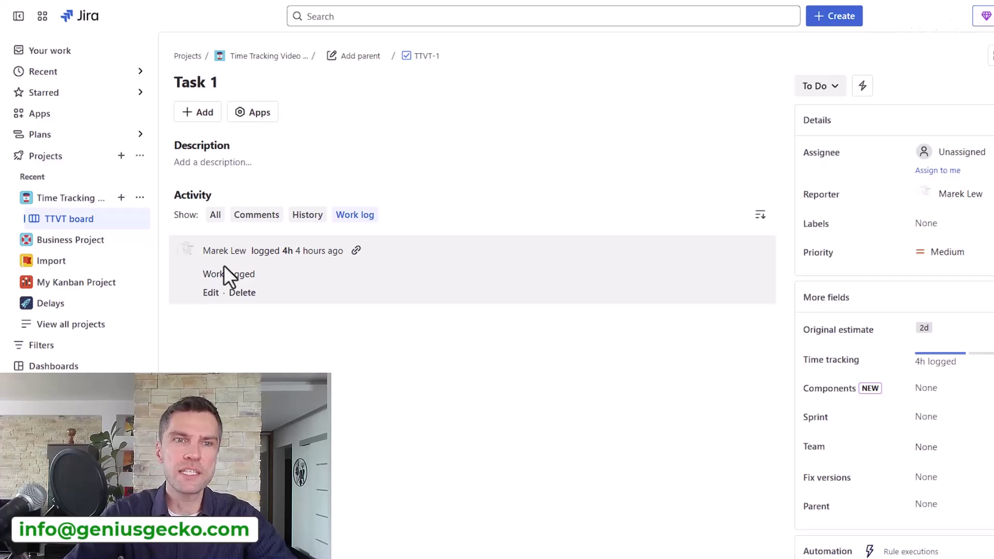
pyautogui.click(210, 293)
pyautogui.press('Escape')
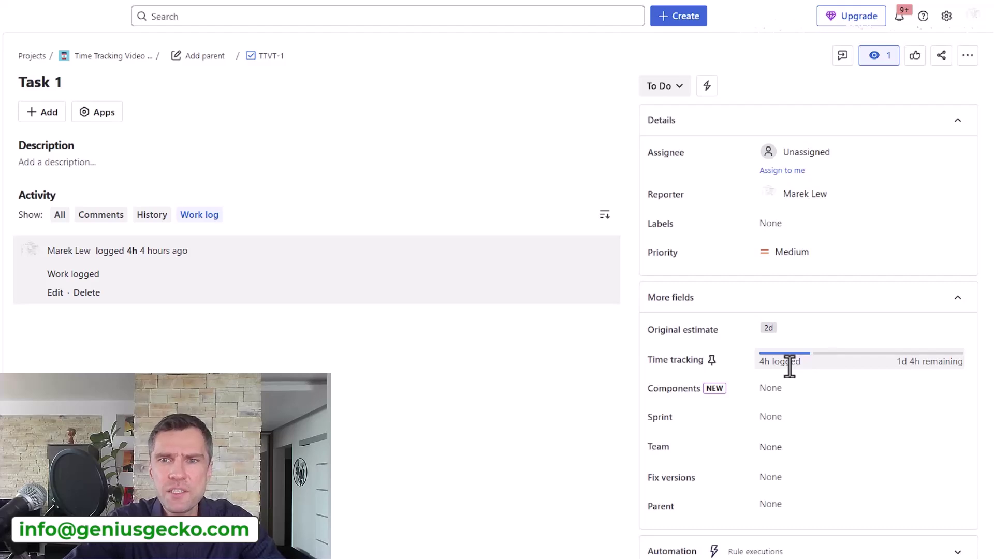
pyautogui.click(786, 363)
pyautogui.click(512, 288)
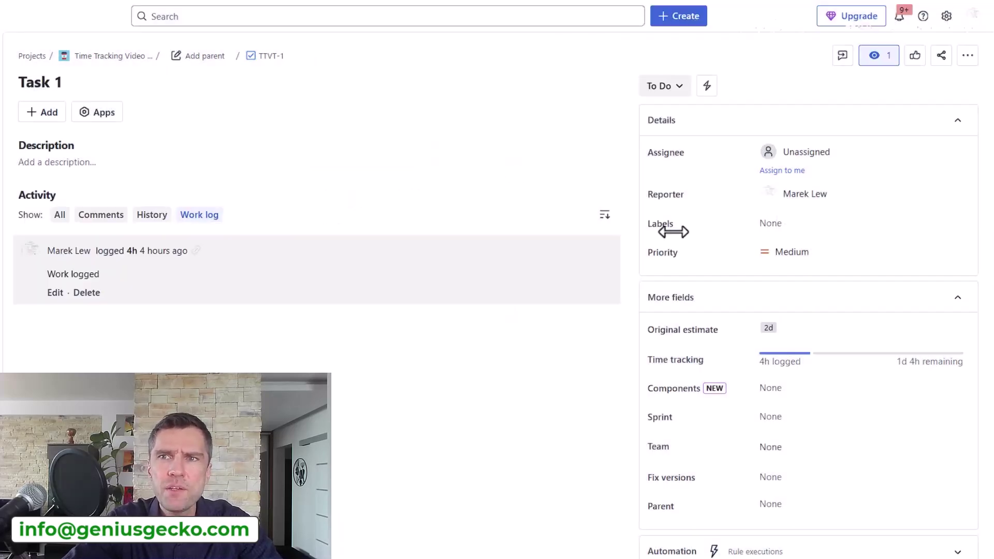
# - Log 1d of work on Task 1 and edit that entry to have the description "Work part 2"
pyautogui.click(966, 57)
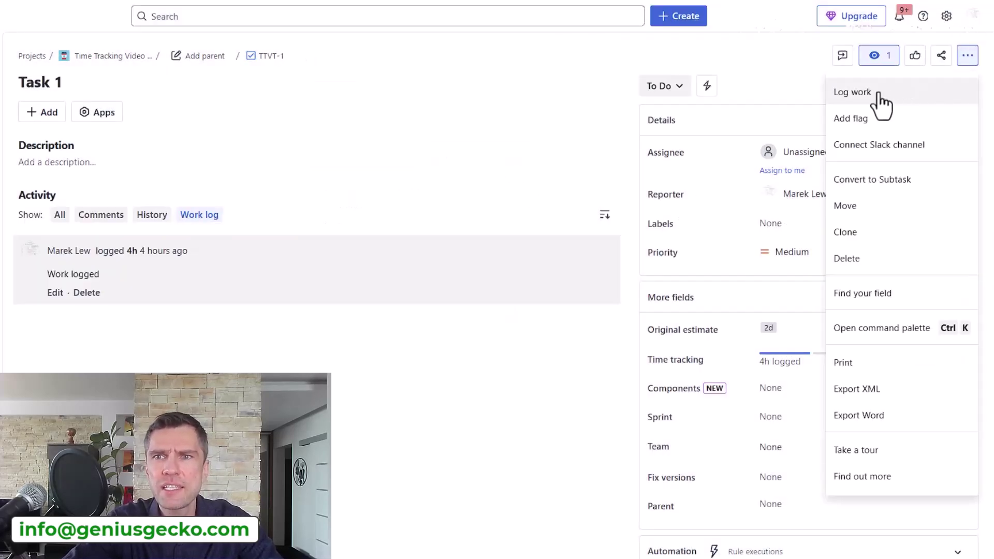
pyautogui.click(876, 96)
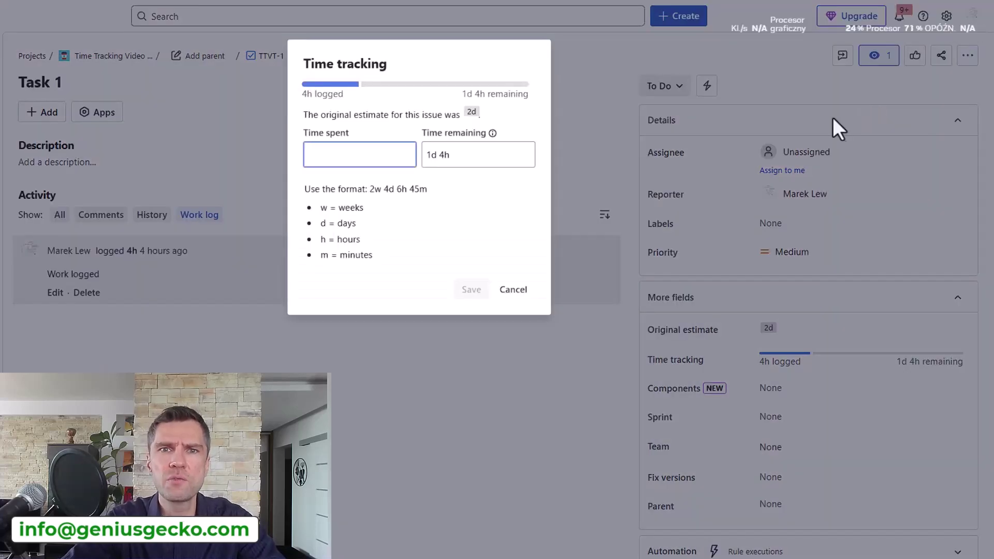
pyautogui.write('1')
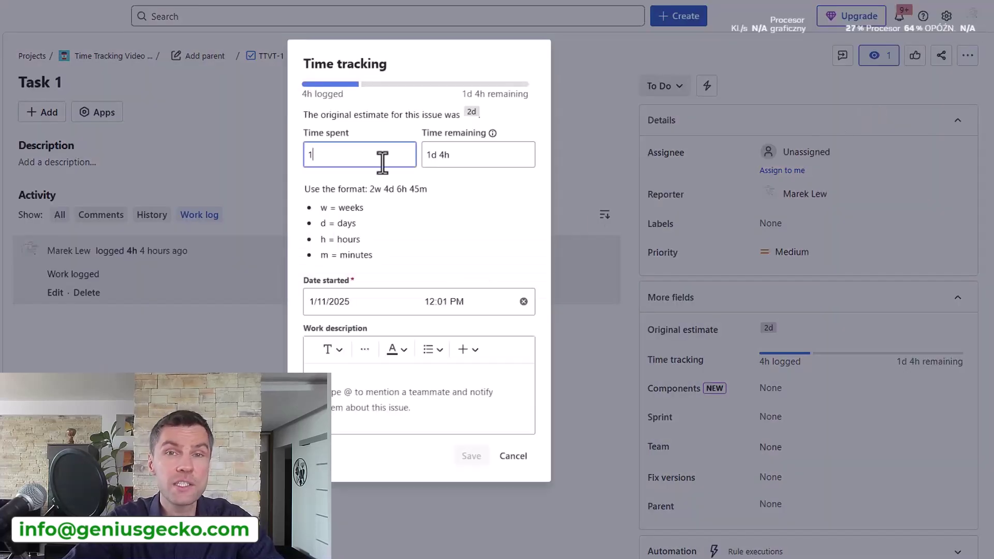
pyautogui.write('d')
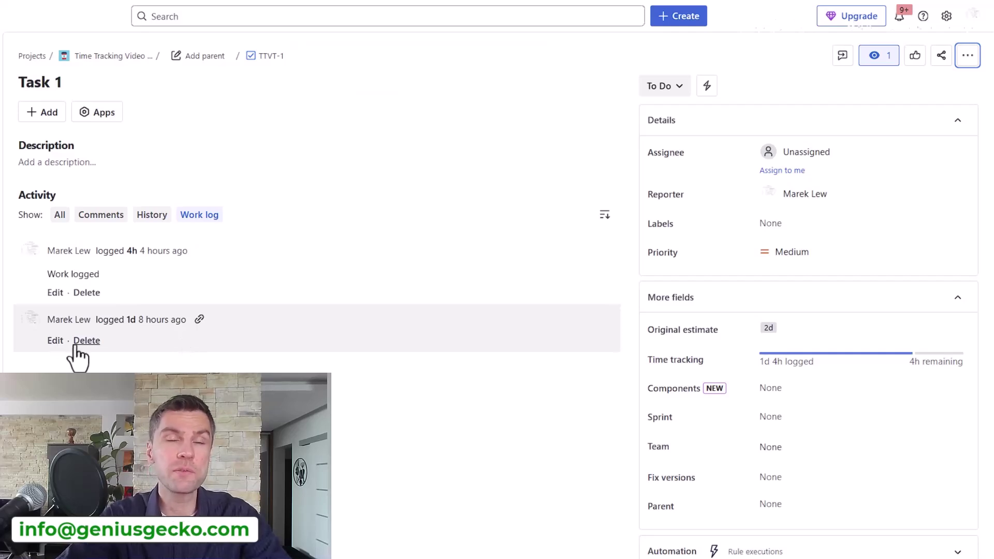
pyautogui.click(55, 340)
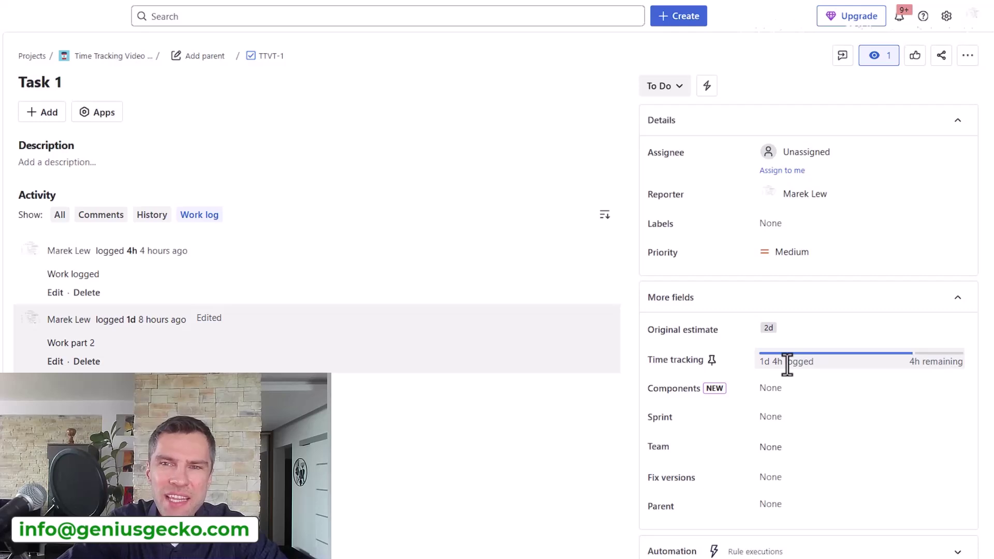
# - Log another 4h of time spent on Task 1 without a work description
pyautogui.click(787, 364)
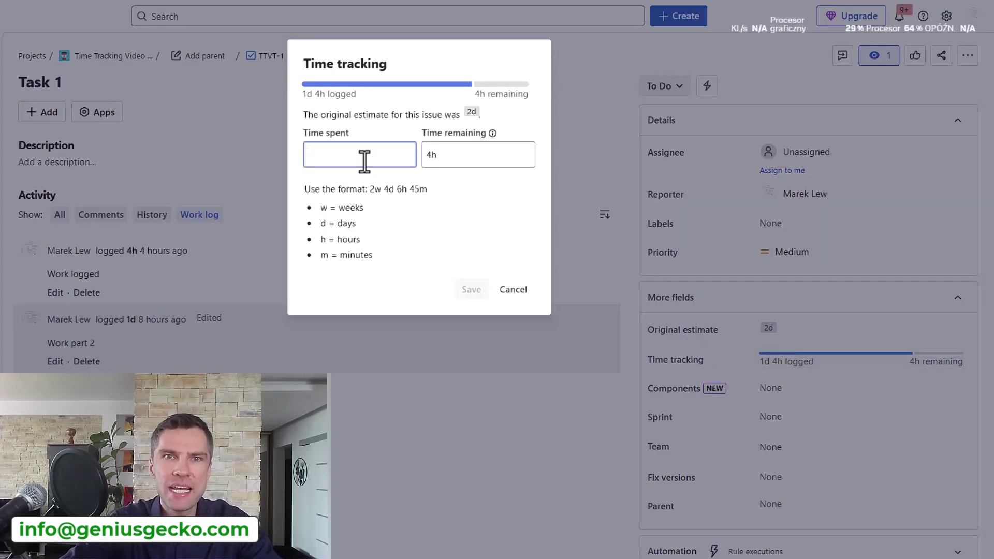
pyautogui.write('4')
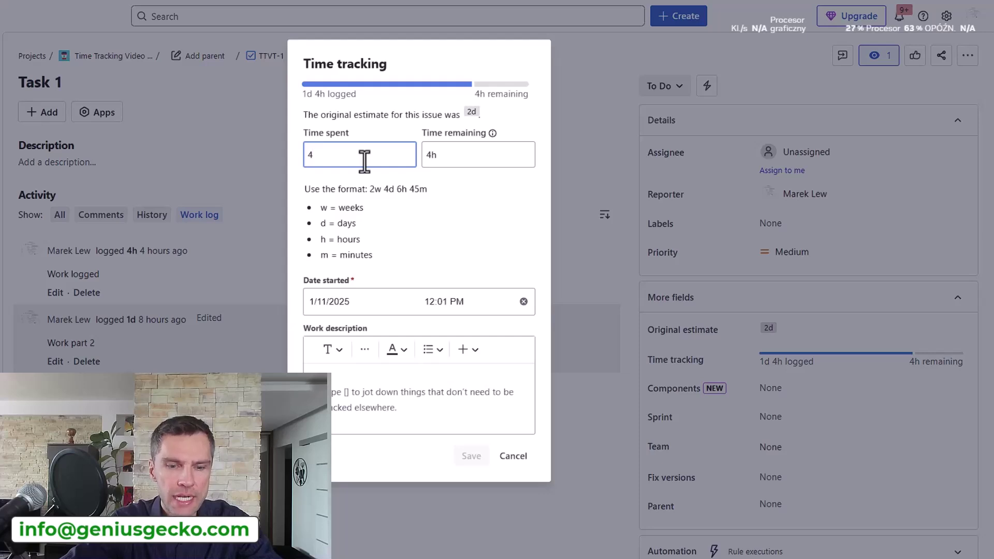
pyautogui.write('h')
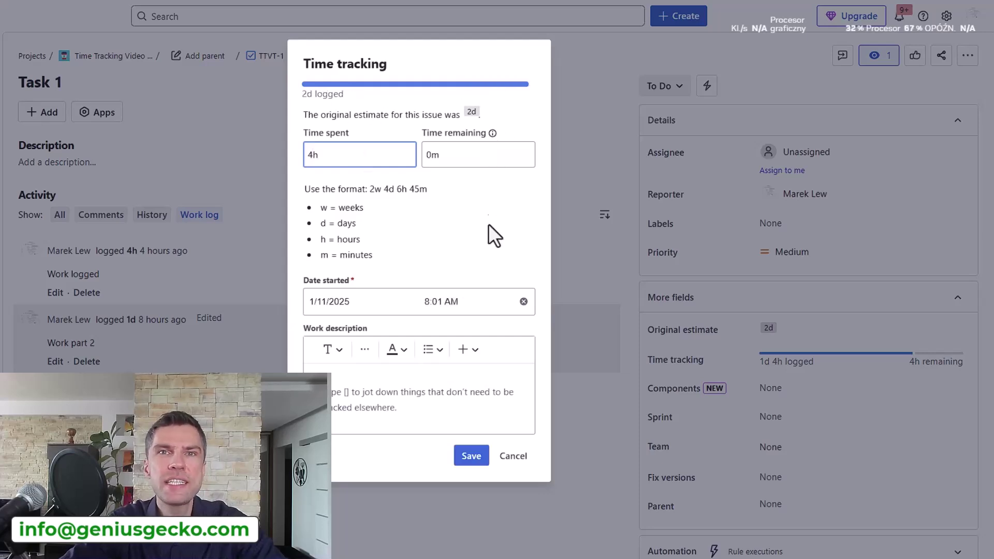
pyautogui.click(471, 465)
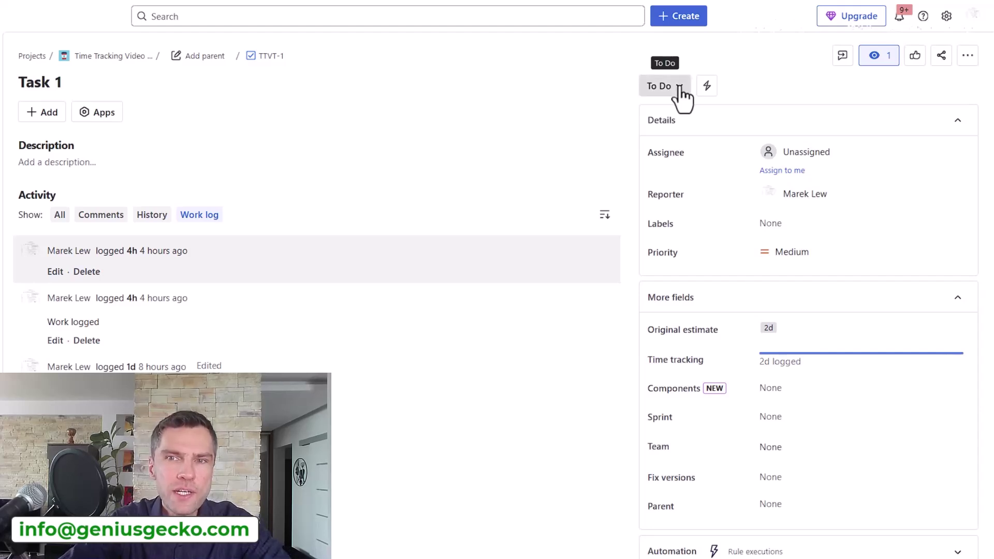
# - Log an additional 1d of time spent on Task 1, exceeding its original estimate
pyautogui.click(770, 358)
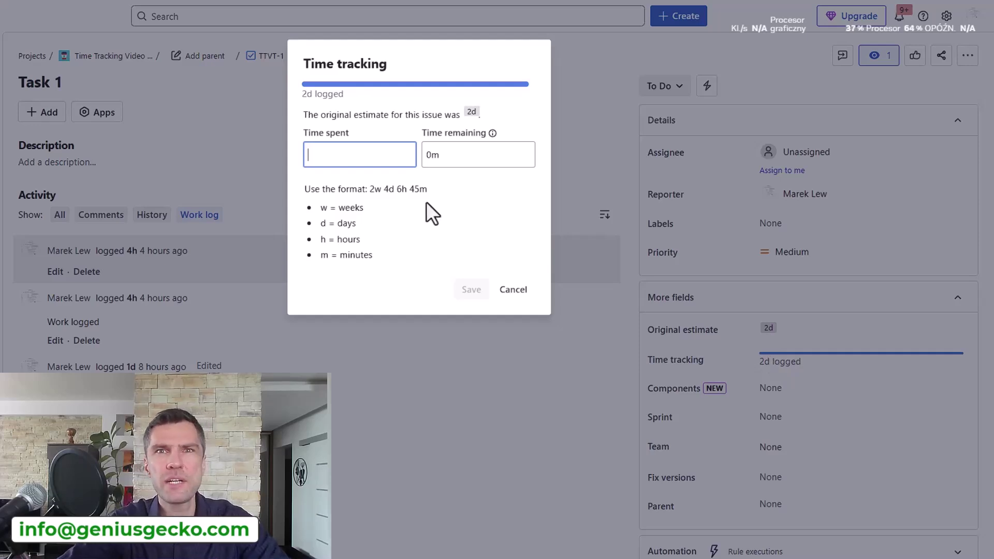
pyautogui.click(346, 155)
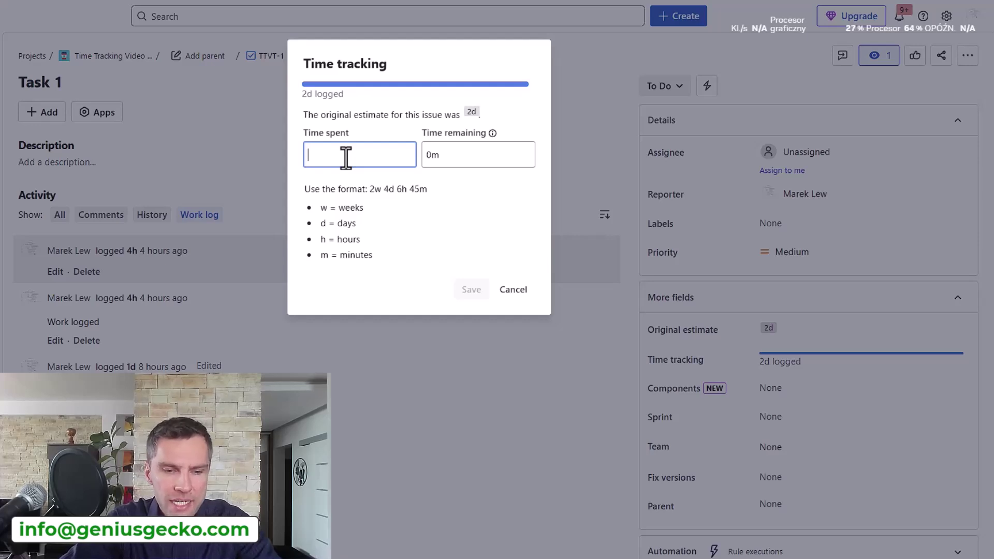
pyautogui.write('1d')
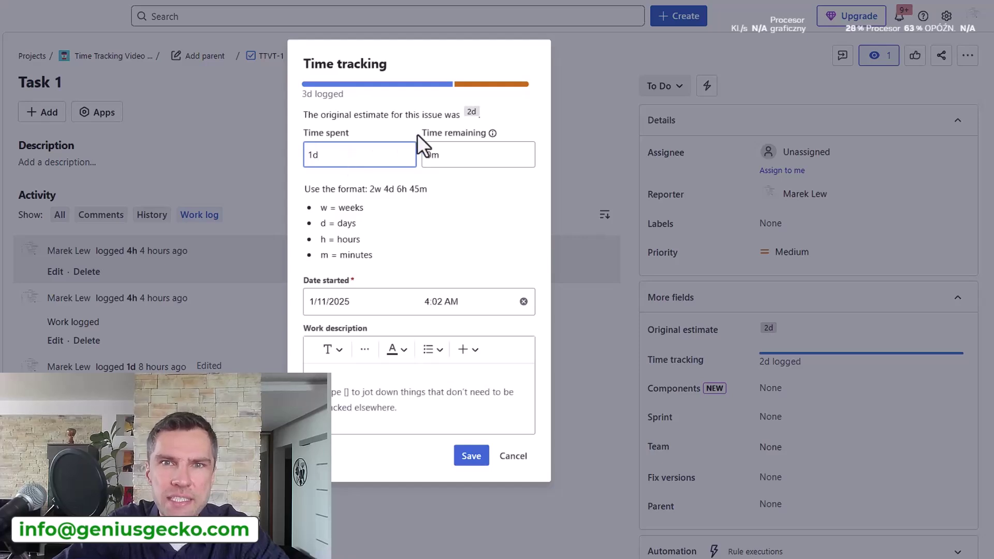
pyautogui.click(470, 462)
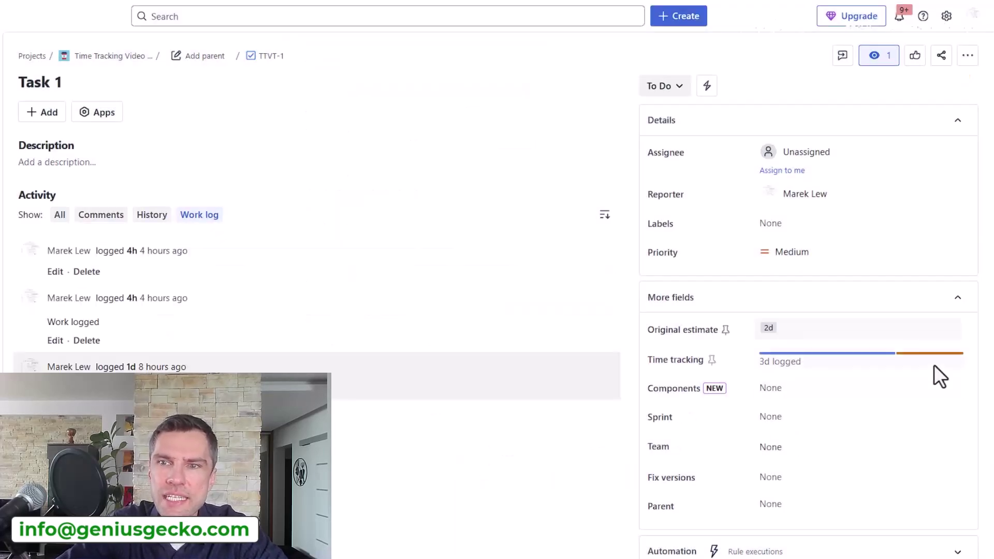
pyautogui.moveTo(918, 356)
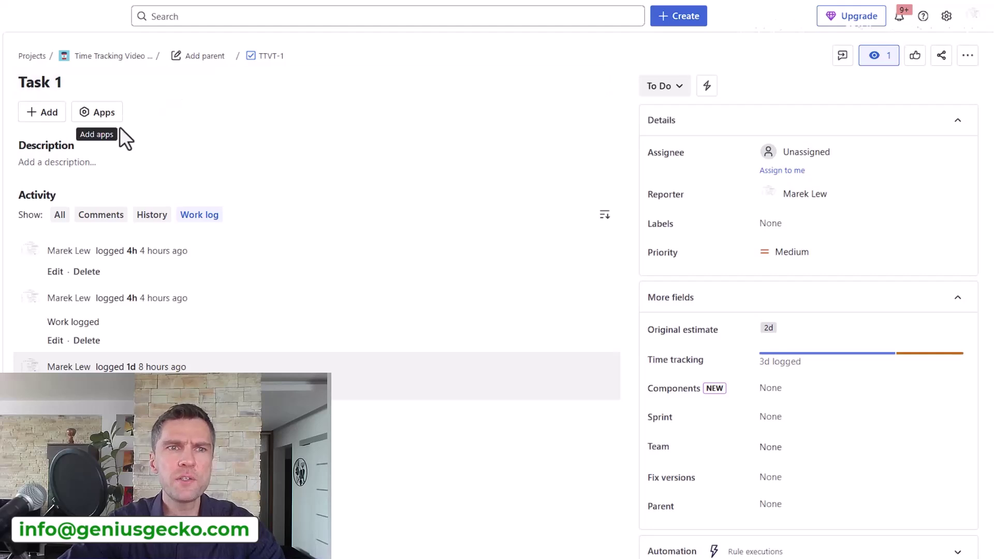
# - Create a second work item named "Task 2" and open its page
pyautogui.click(677, 19)
pyautogui.press('Escape')
pyautogui.press('F5')
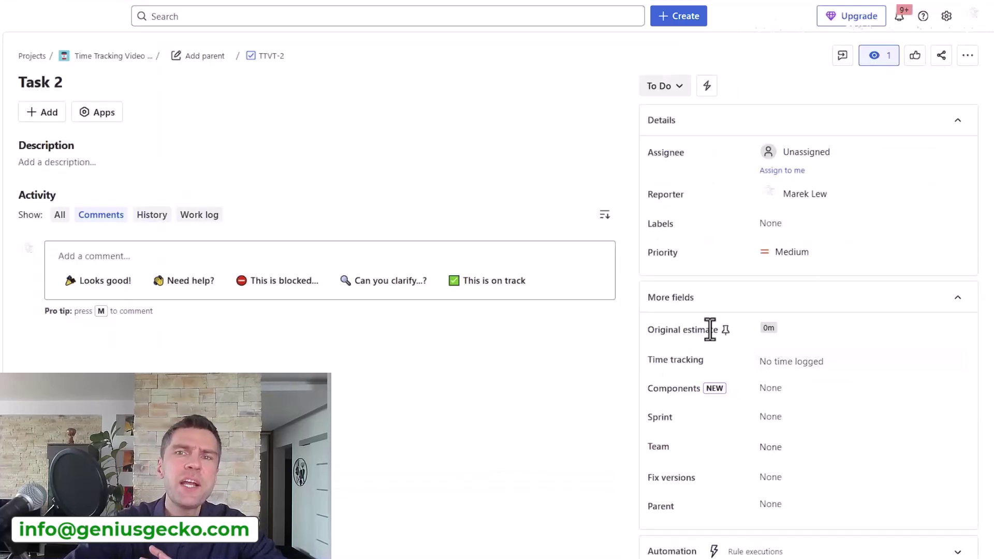
# - Log 4h of time spent on Task 2 without setting an original estimate or time remaining
pyautogui.click(773, 363)
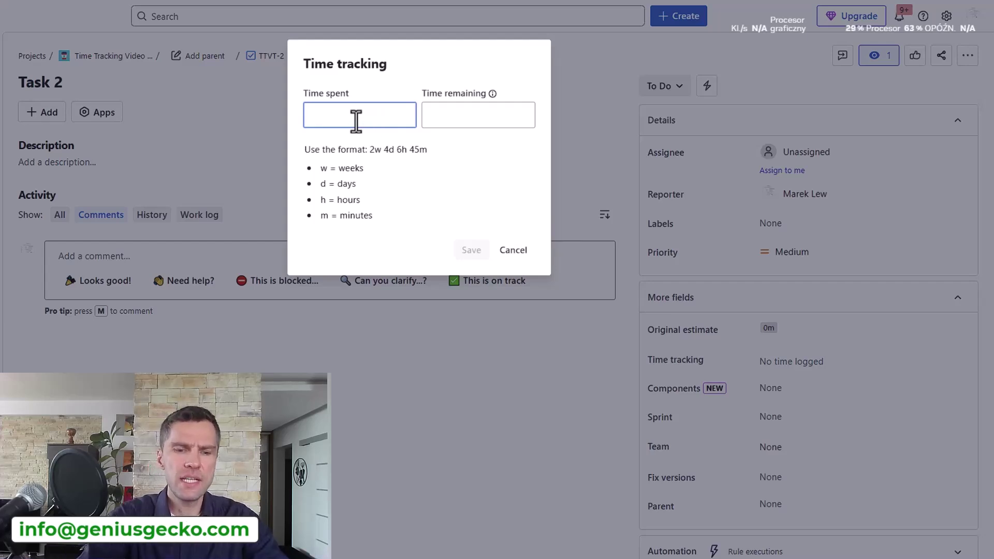
pyautogui.write('4h')
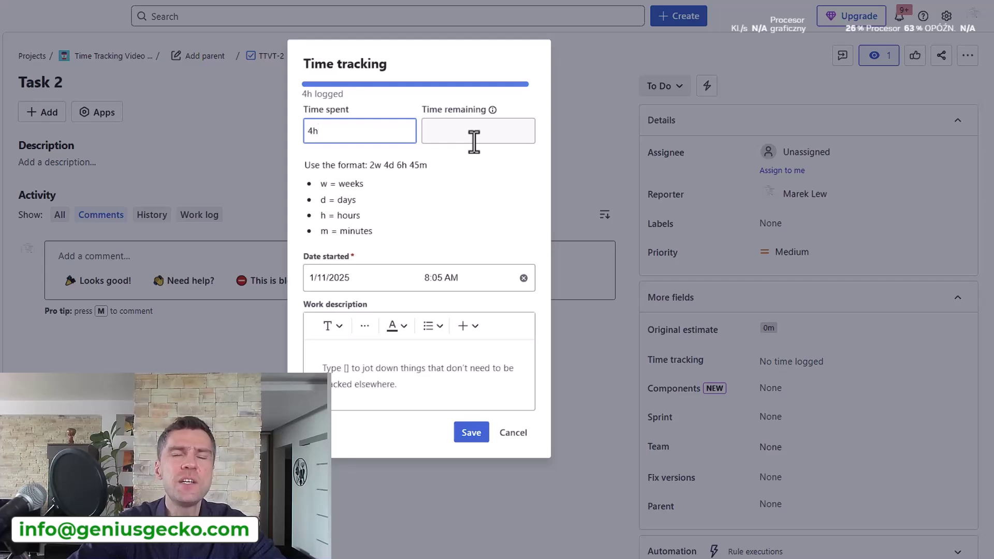
pyautogui.press('Return')
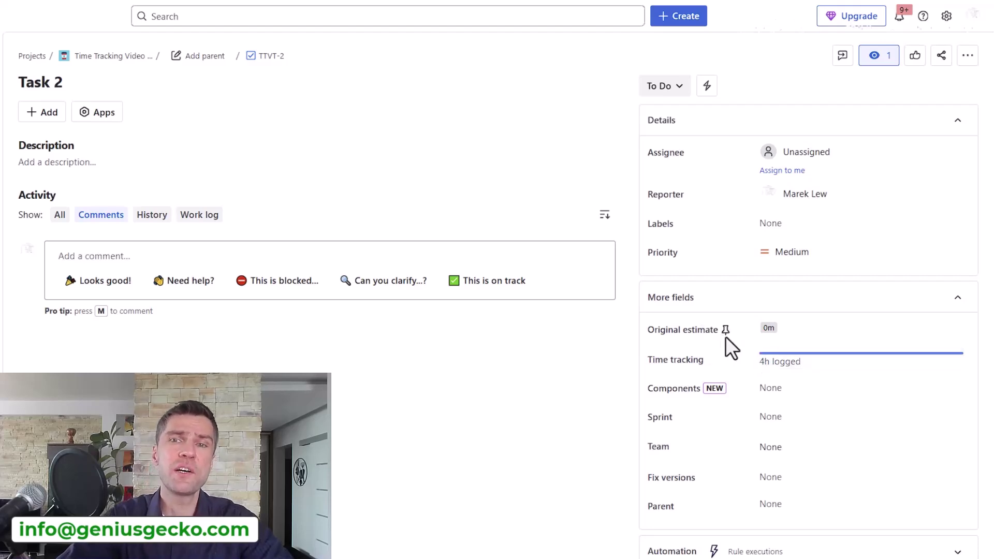
# - Set Task 2's time remaining to 1d in its time tracking and save it
pyautogui.click(781, 362)
pyautogui.click(473, 135)
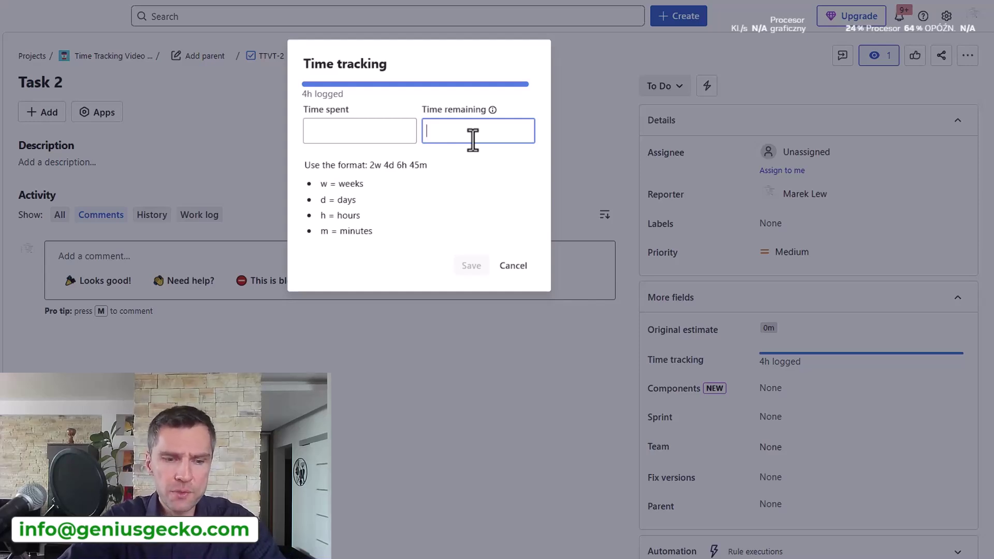
pyautogui.write('1d')
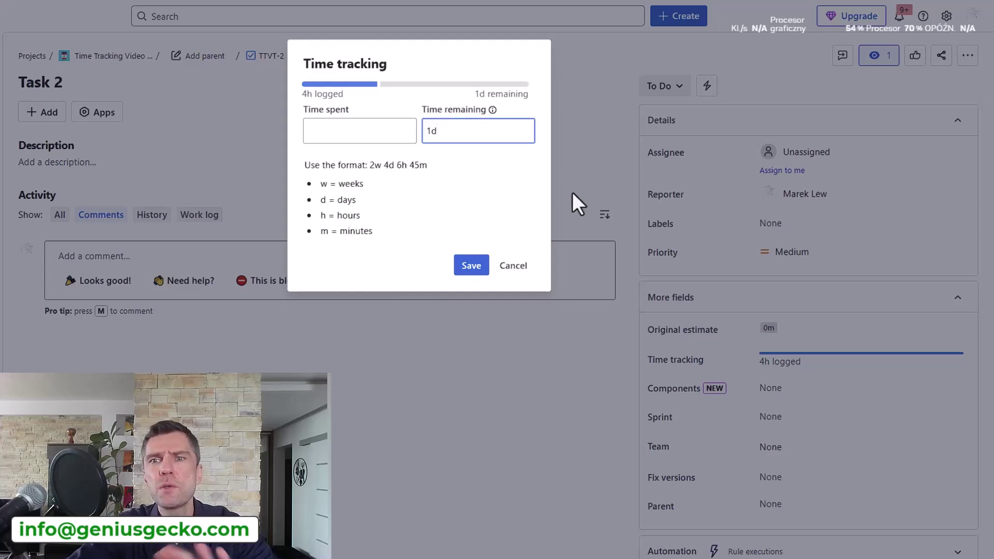
pyautogui.click(470, 268)
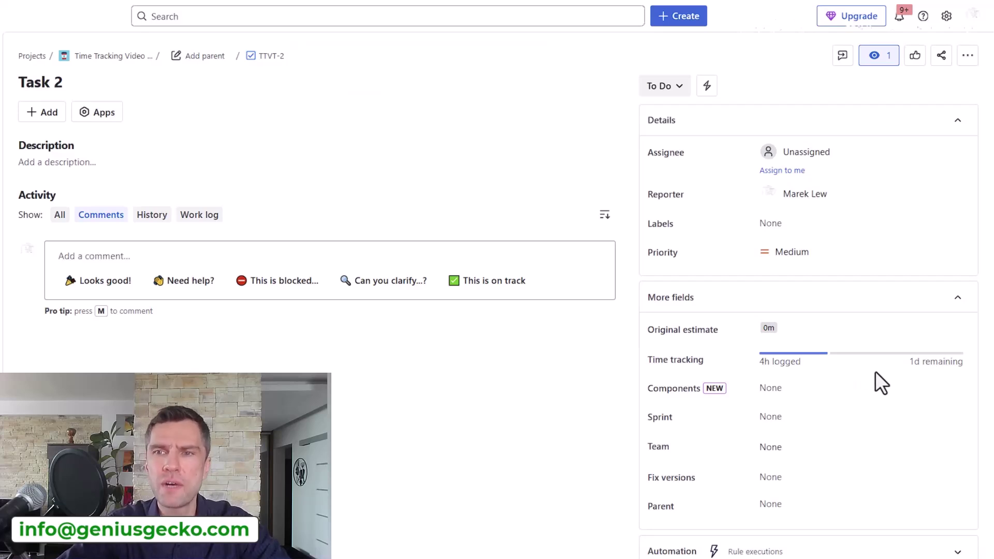
# - Set Task 2's original estimate to 2d
pyautogui.click(767, 329)
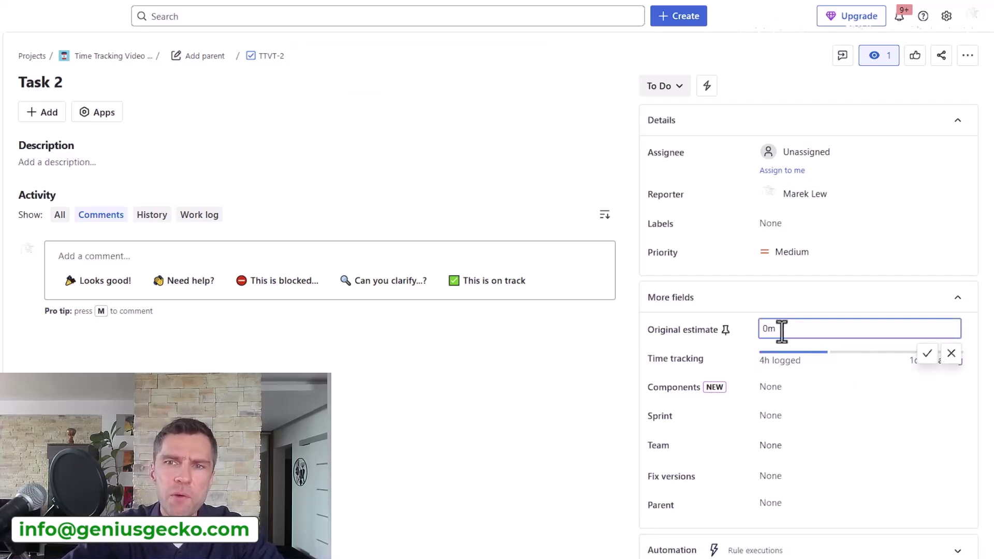
pyautogui.write('2')
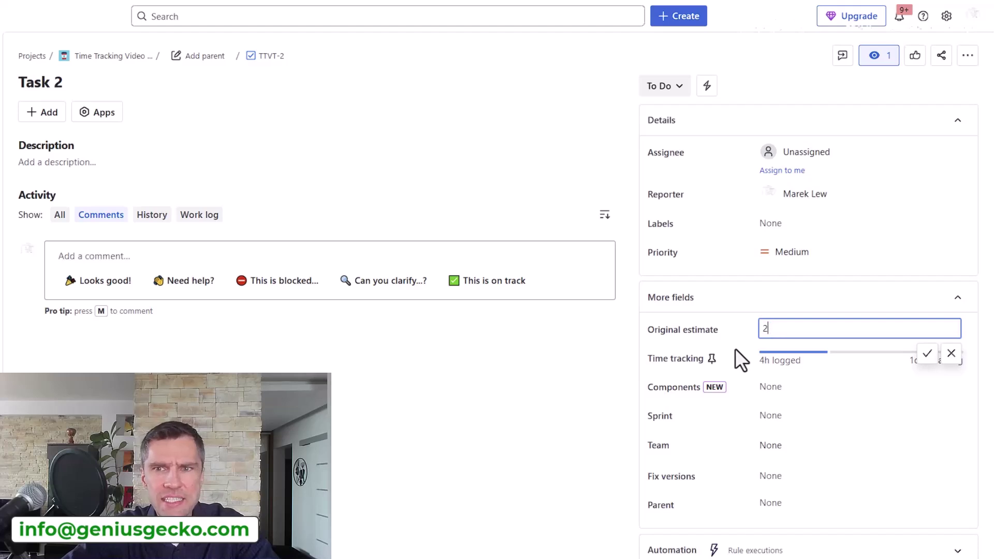
pyautogui.write('d')
pyautogui.press('Return')
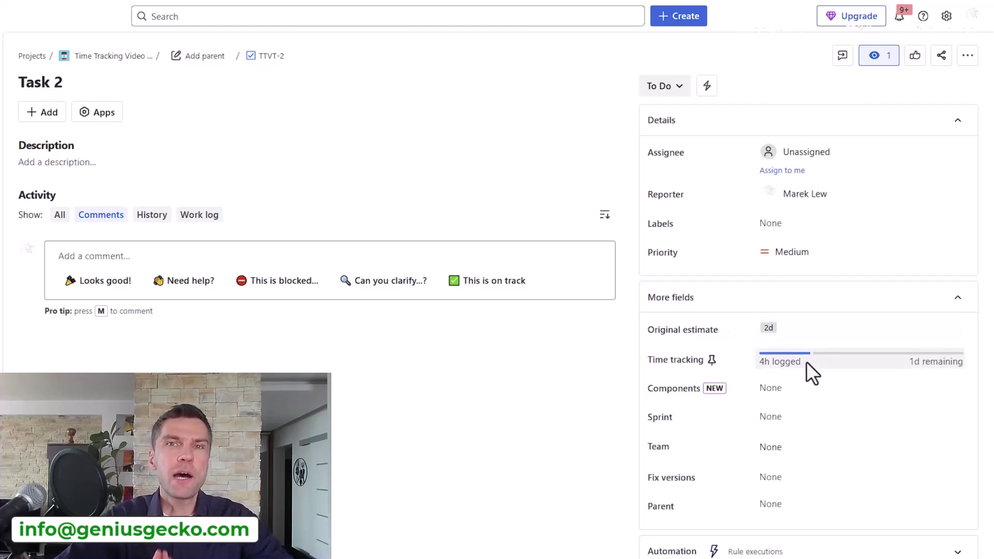
# - Add two subtasks named "Sub 1" and "Sub 2" to Task 2
pyautogui.click(48, 119)
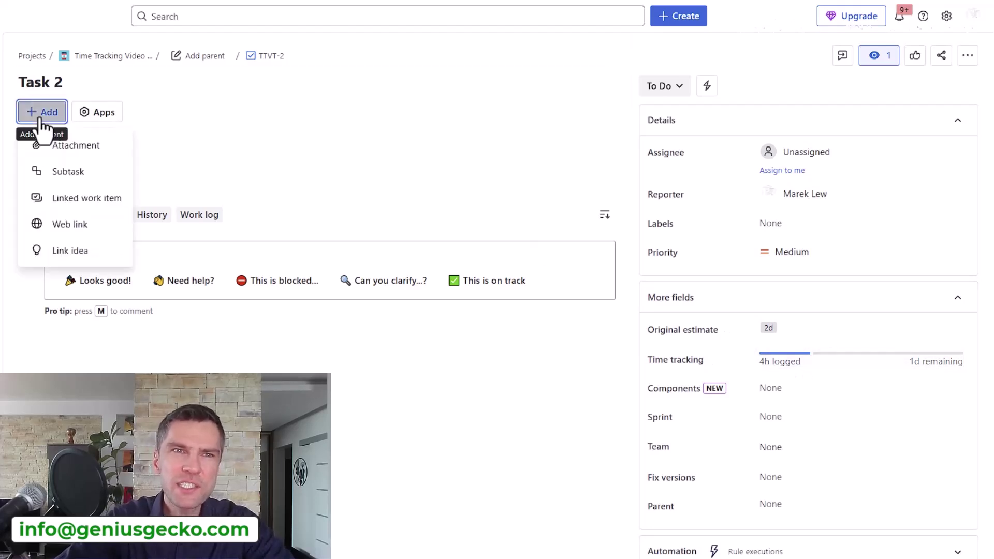
pyautogui.click(64, 175)
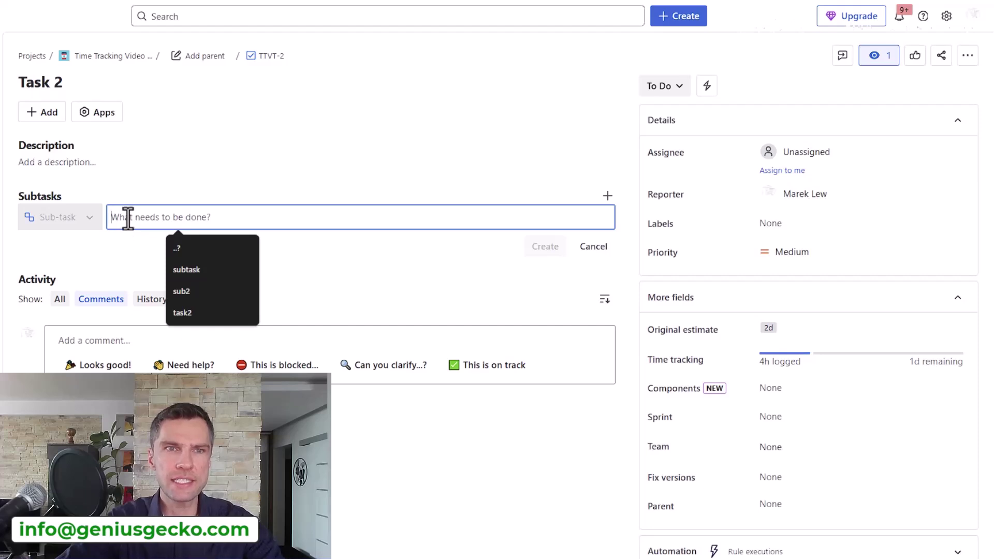
pyautogui.write('sub')
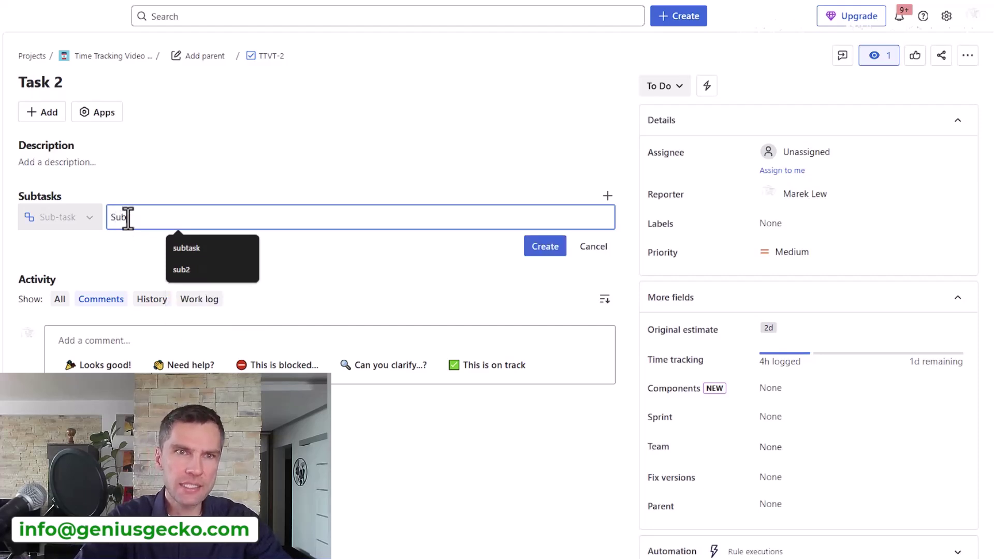
pyautogui.press('Return')
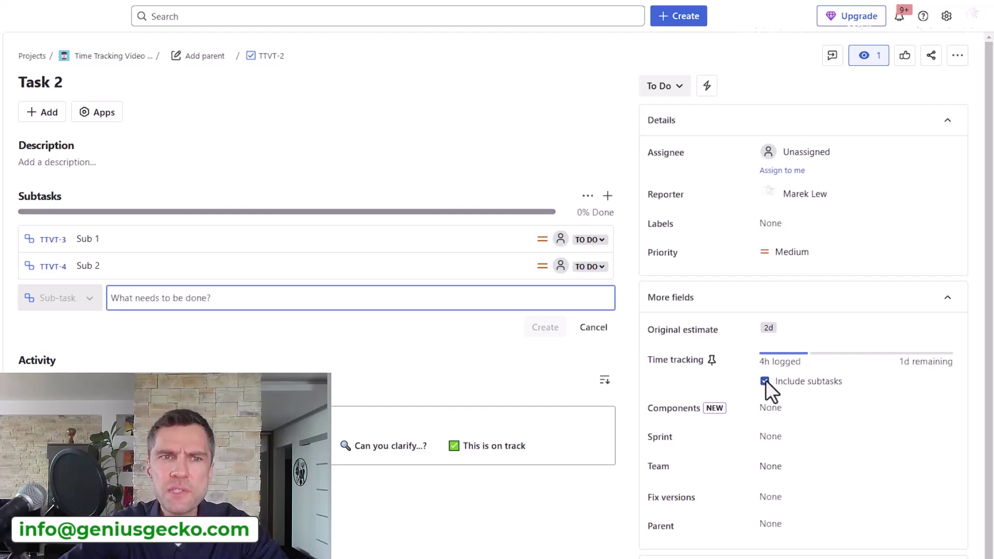
# - Open the subtask Sub 1 and enter an original estimate for it
pyautogui.click(151, 244)
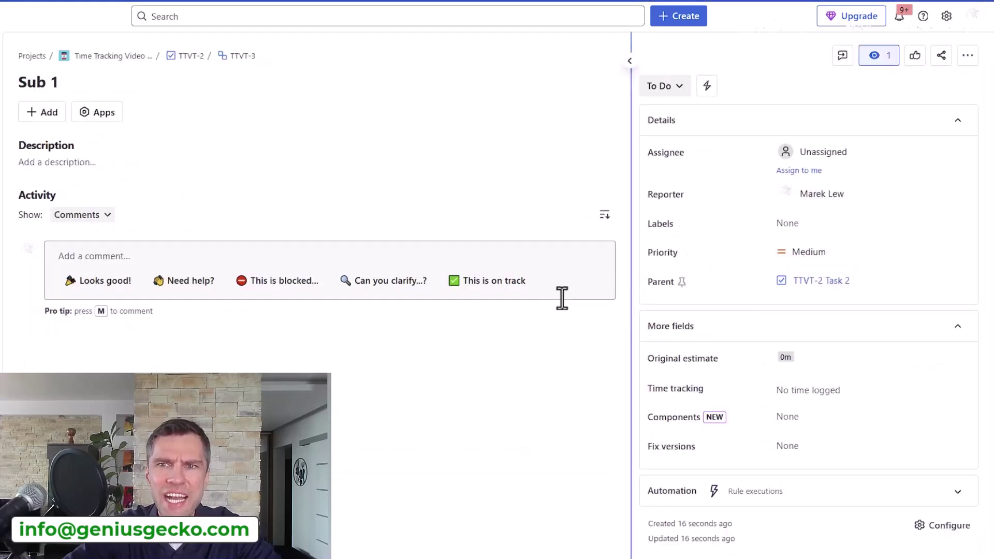
pyautogui.click(769, 360)
pyautogui.doubleClick(771, 360)
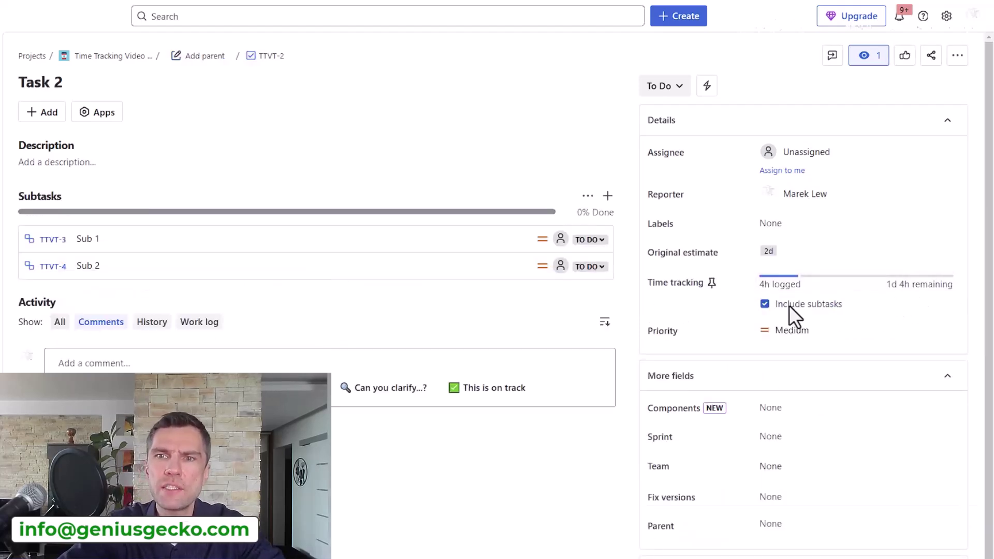
# - Compare Task 2's time tracking without and with its subtasks included, leaving subtasks included
pyautogui.click(765, 304)
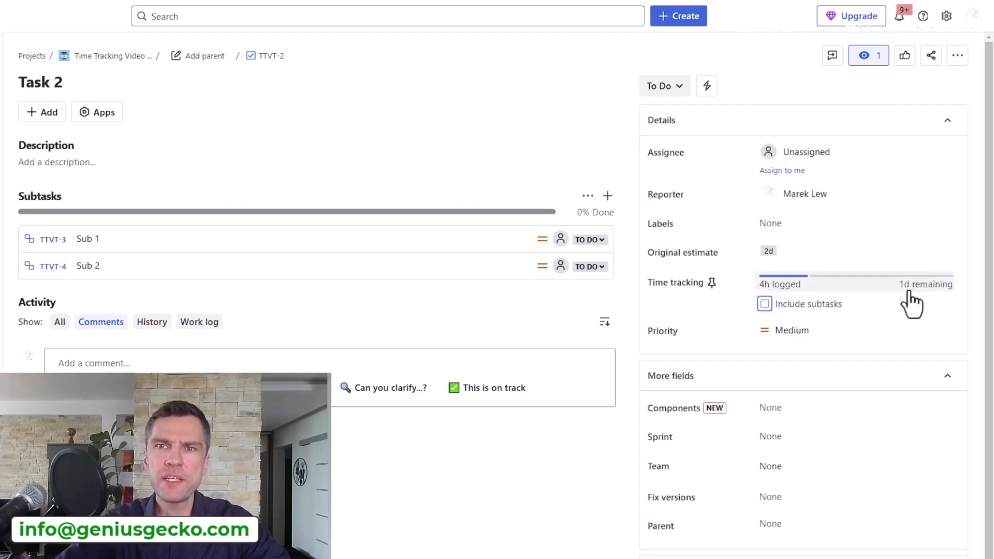
pyautogui.click(763, 304)
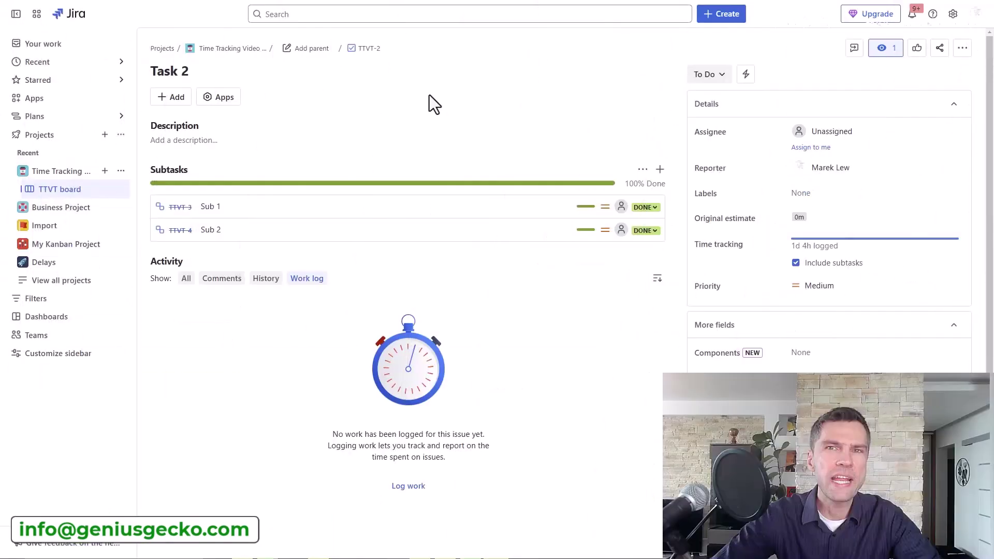
# - Create an epic named "Epic 1" in the project and assign it as the parent of Task 2
pyautogui.click(309, 51)
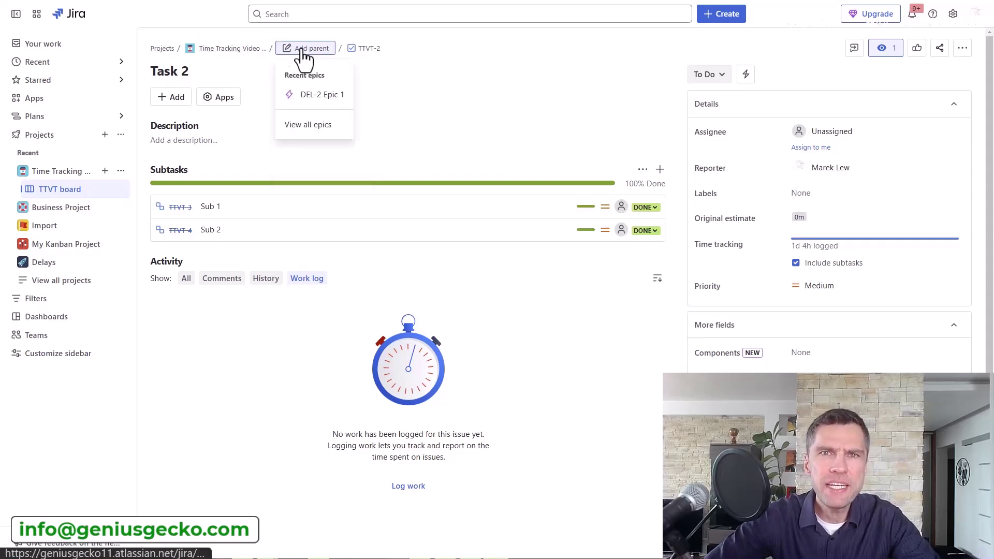
pyautogui.click(709, 16)
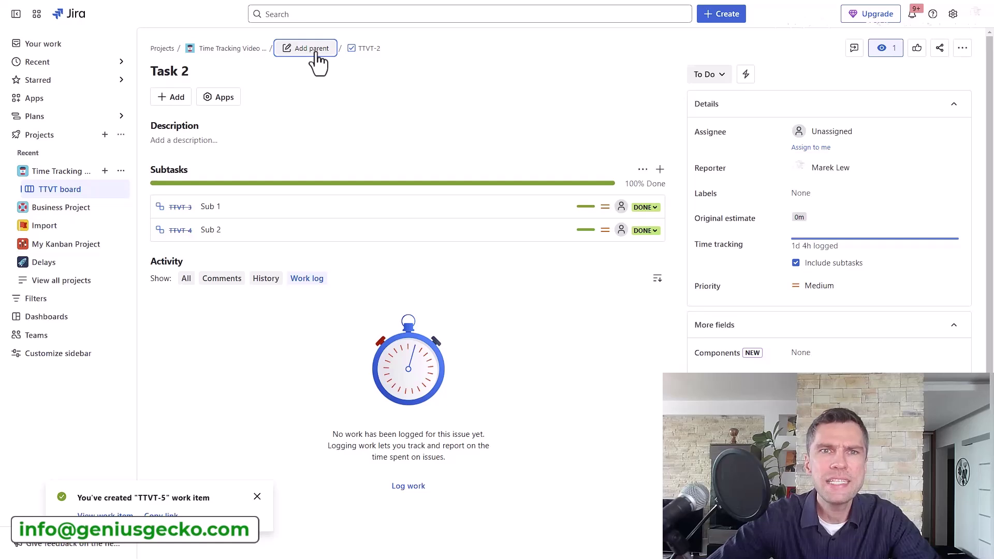
pyautogui.click(314, 52)
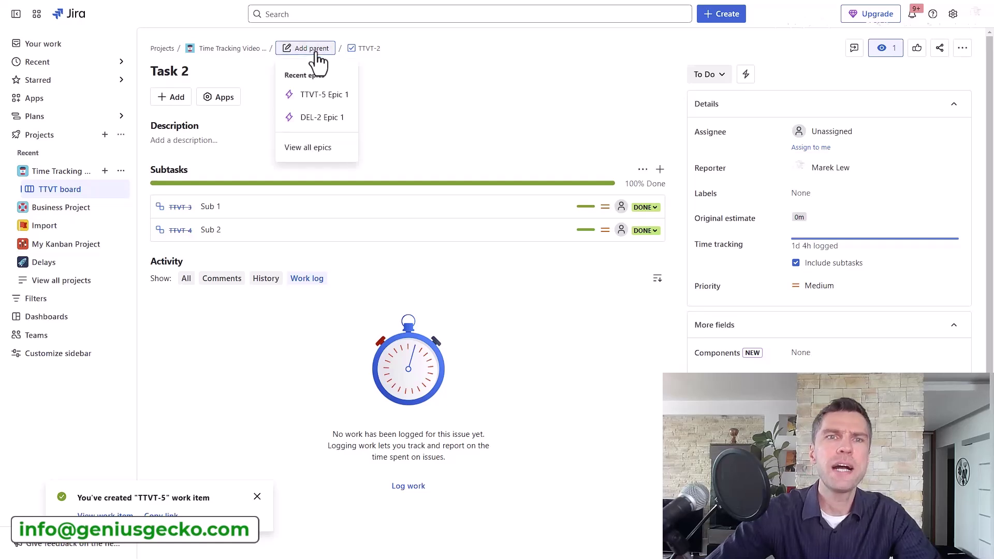
pyautogui.click(326, 95)
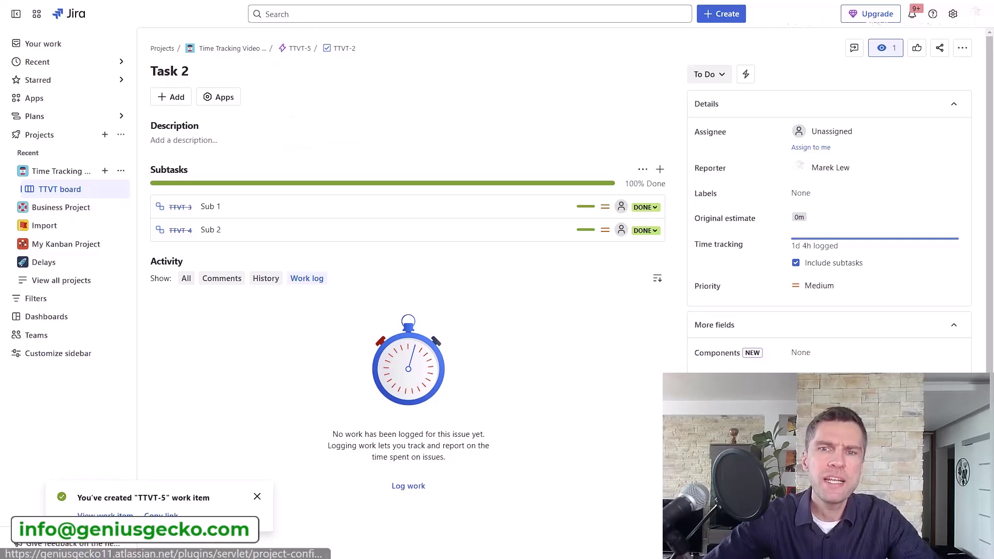
# - Open Task 2's parent epic and examine its time tracking details
pyautogui.click(299, 50)
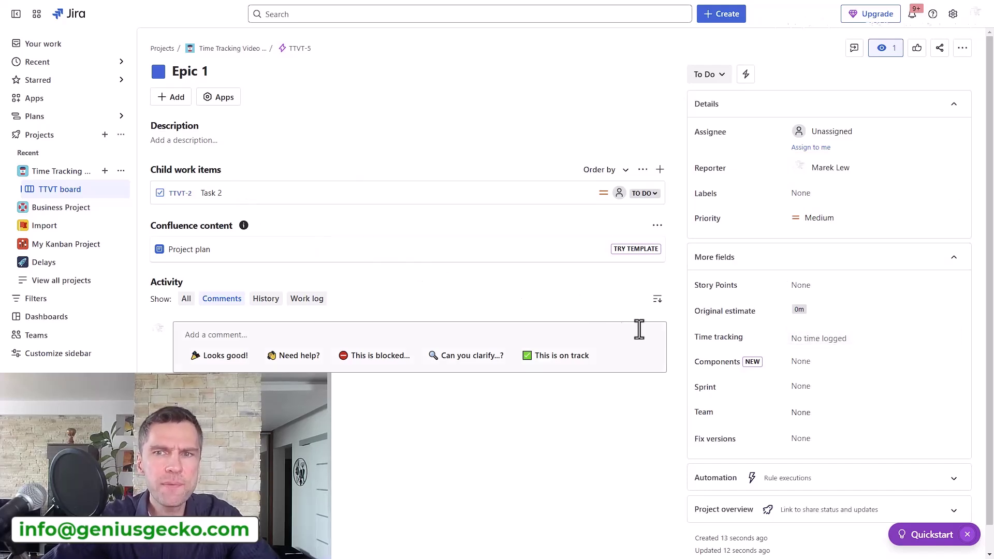
pyautogui.click(817, 337)
pyautogui.click(578, 216)
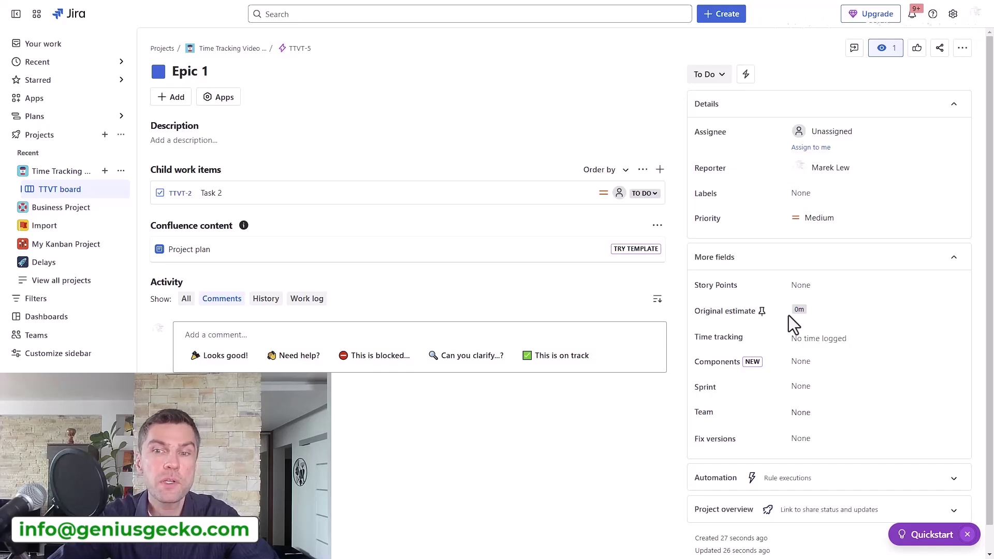
# - Open the issue layout configuration from the epic and add the Remaining Estimate field to the context fields below Assignee
pyautogui.click(947, 534)
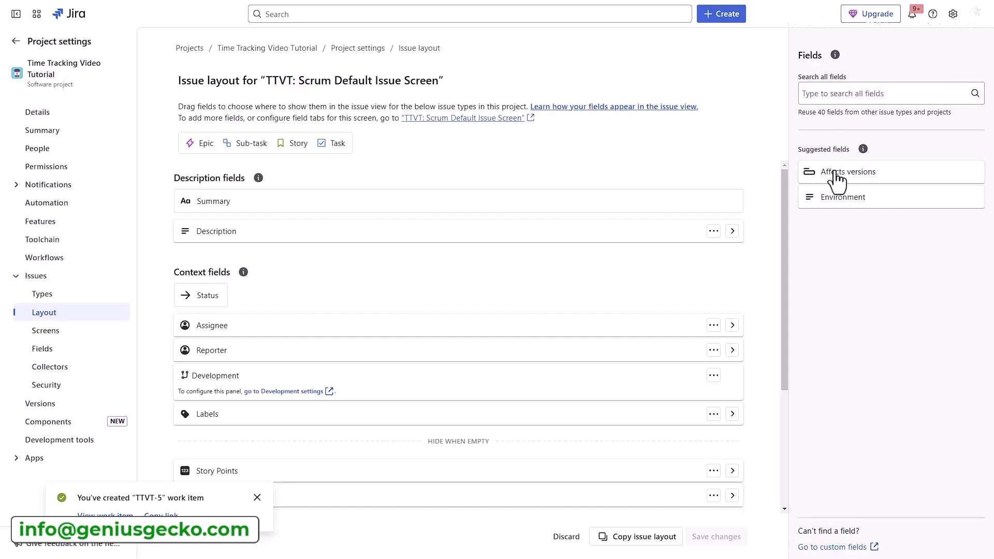
pyautogui.click(819, 95)
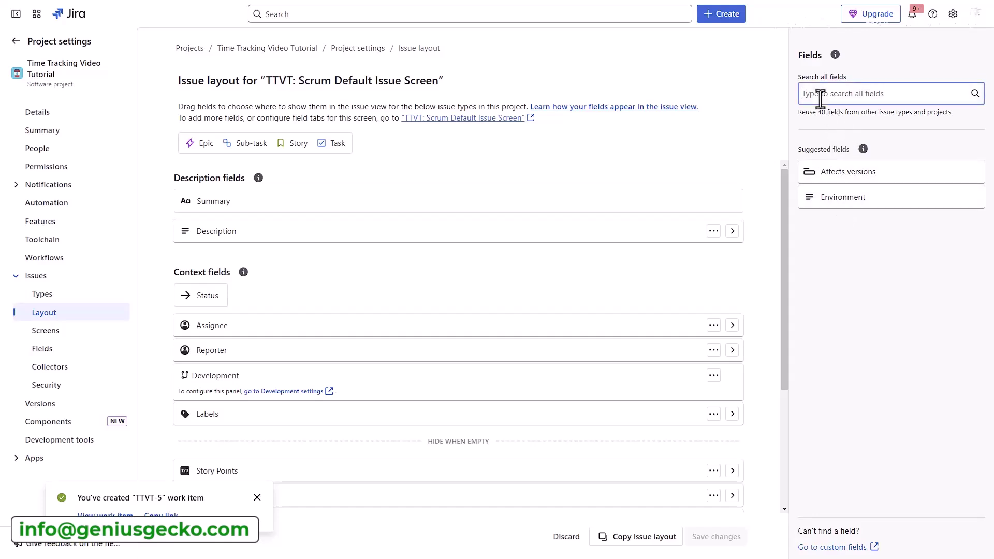
pyautogui.write('re')
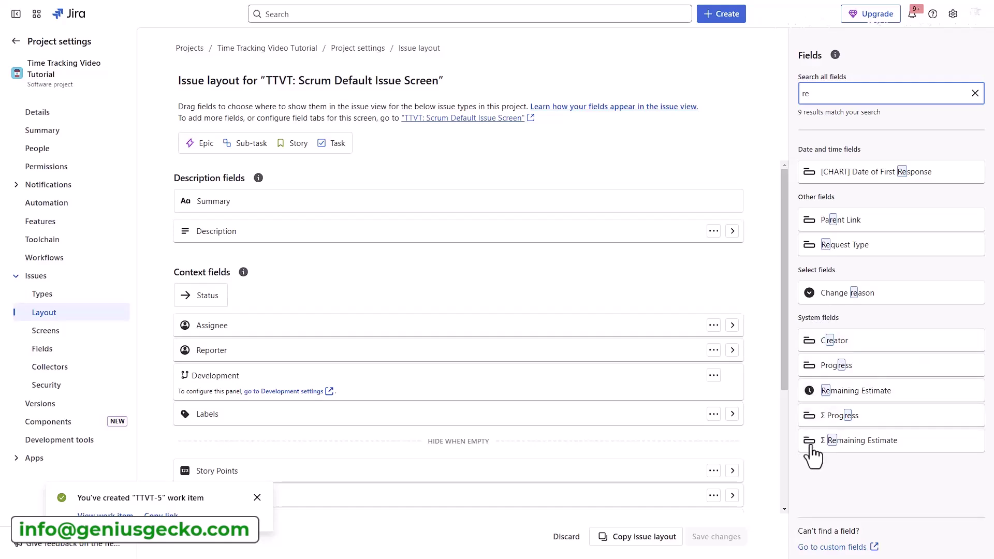
pyautogui.moveTo(862, 400); pyautogui.dragTo(287, 347)
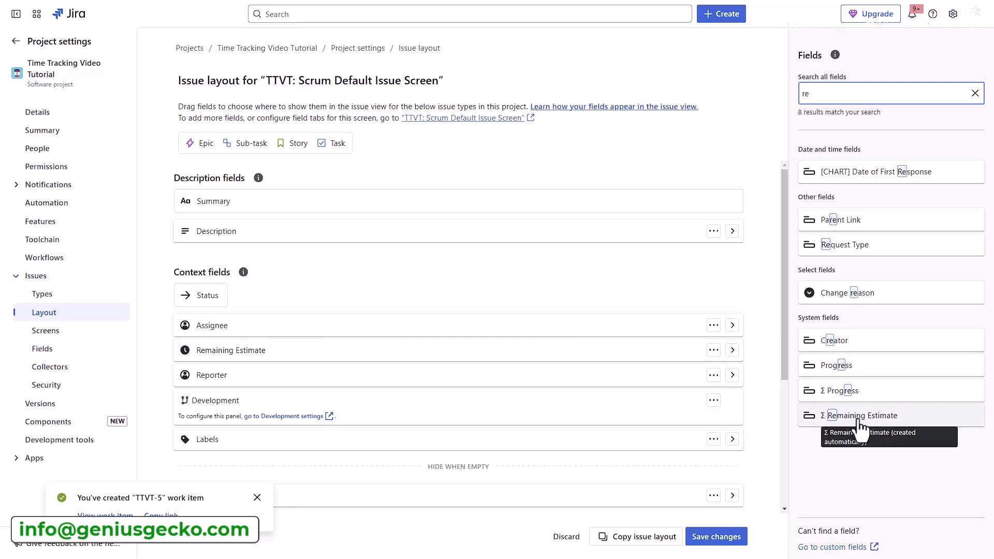
# - Add the Σ Remaining Estimate and Σ Original Estimate fields below Assignee in the context fields and save the issue layout
pyautogui.moveTo(824, 93); pyautogui.dragTo(797, 90)
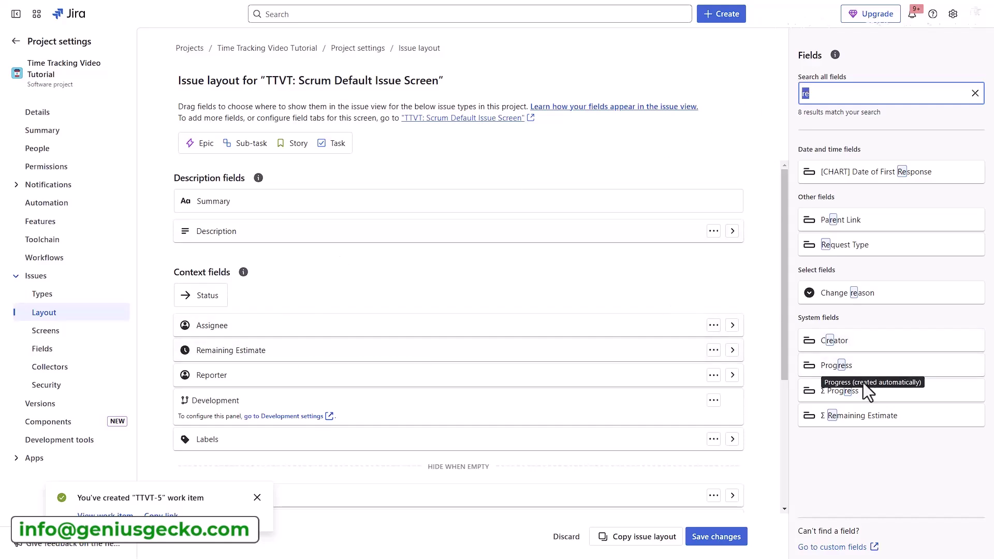
pyautogui.moveTo(892, 423); pyautogui.dragTo(551, 364)
pyautogui.click(835, 97)
pyautogui.write('orig')
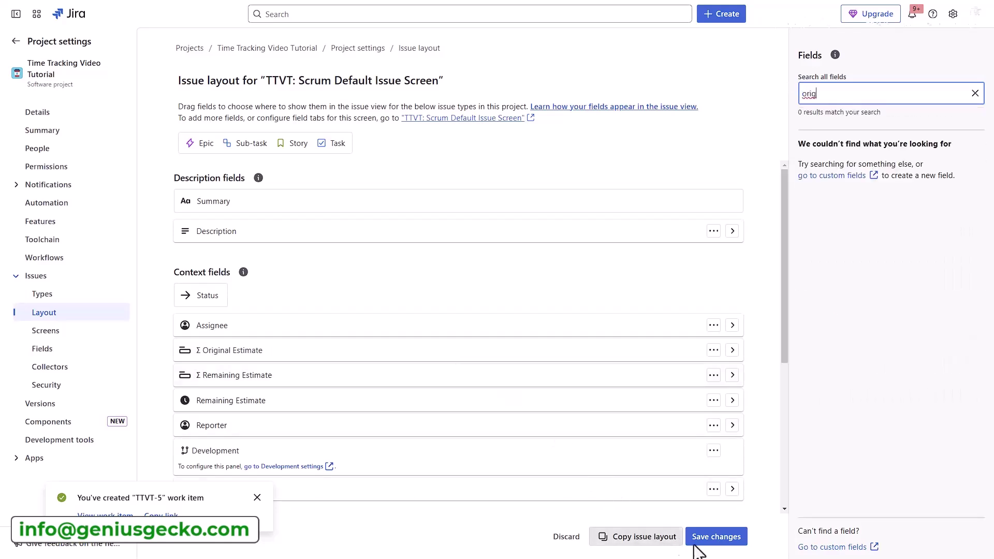
pyautogui.click(696, 540)
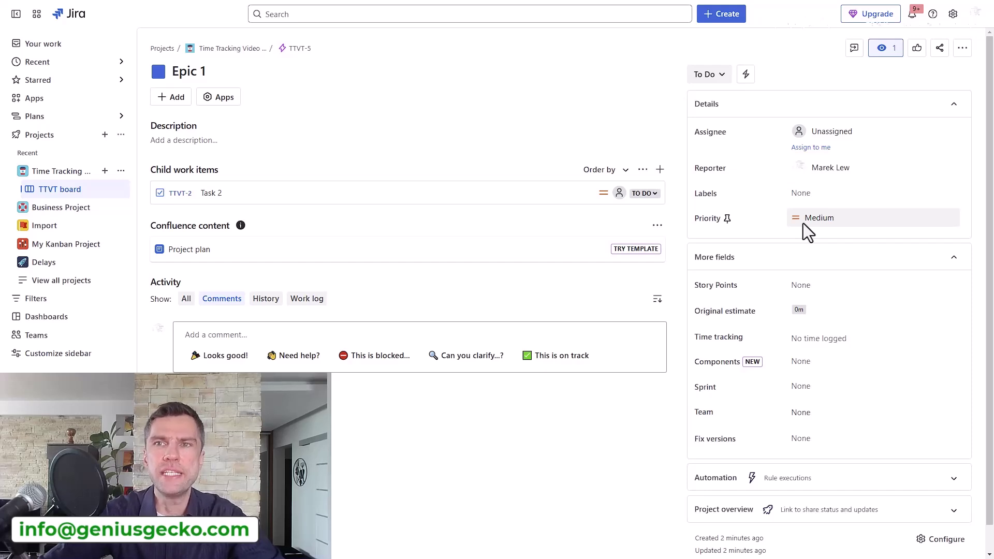
# - Open the Time tracking page in Jira's issue administration settings
pyautogui.click(953, 13)
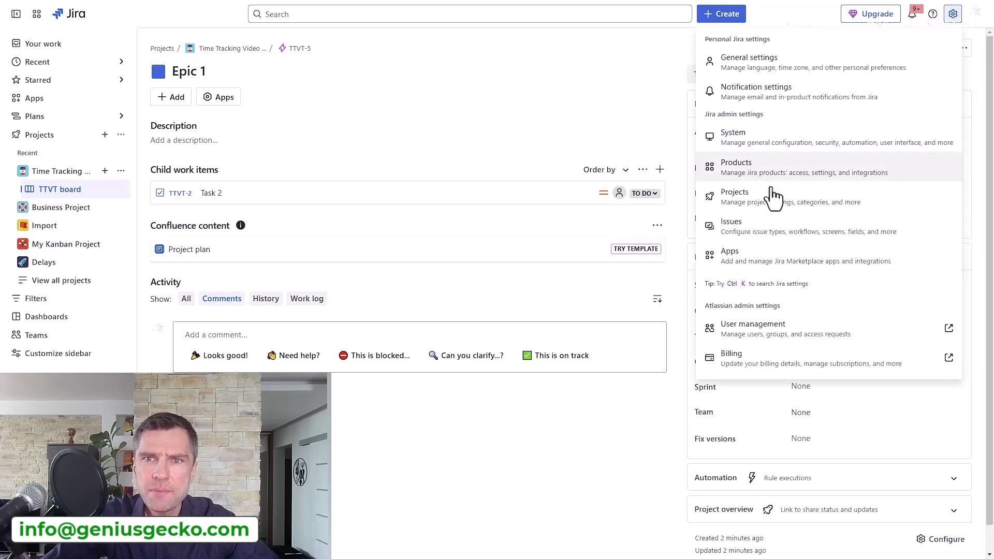
pyautogui.click(761, 225)
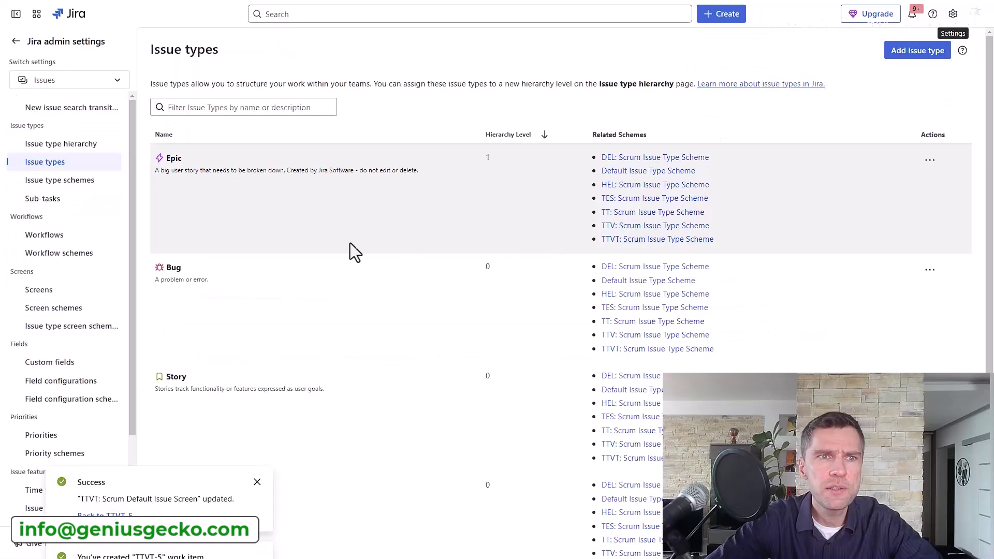
pyautogui.scroll(-2, 51, 310)
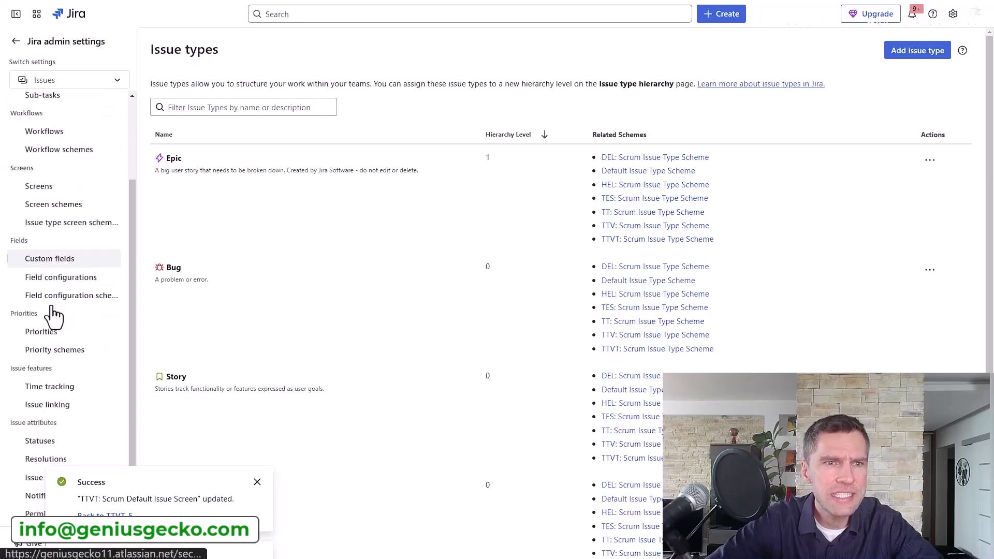
pyautogui.click(81, 397)
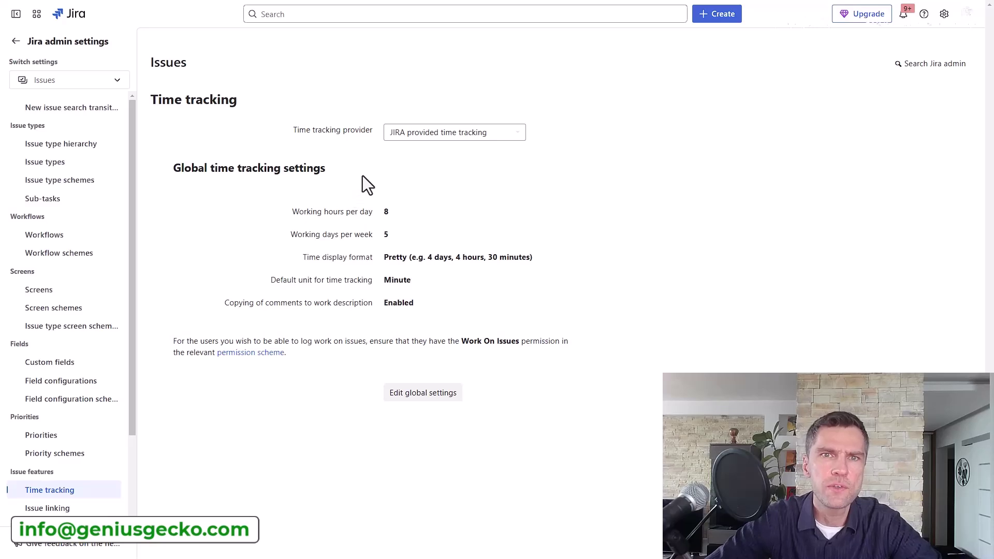
# - Check which time tracking providers are available and review the global working hours and display format settings
pyautogui.click(405, 136)
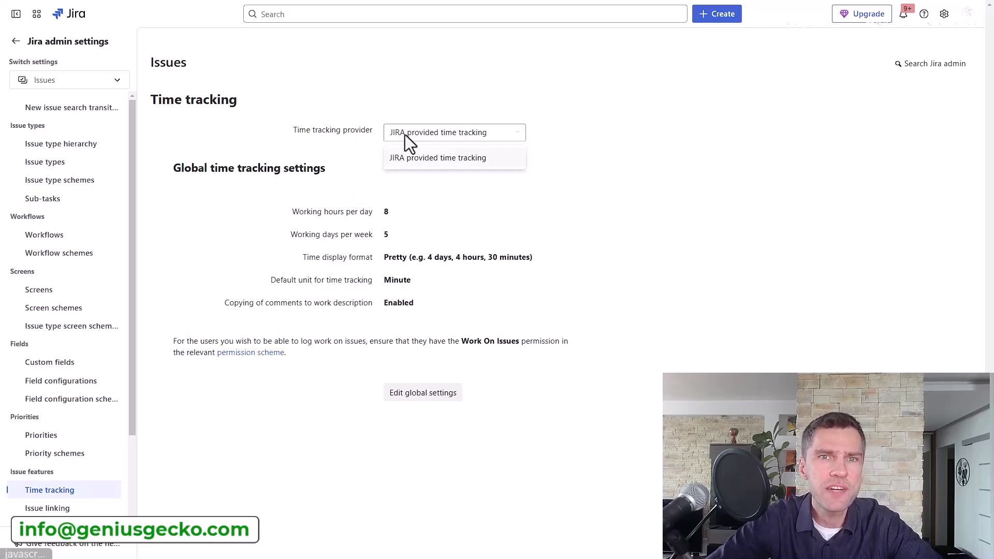
pyautogui.click(405, 135)
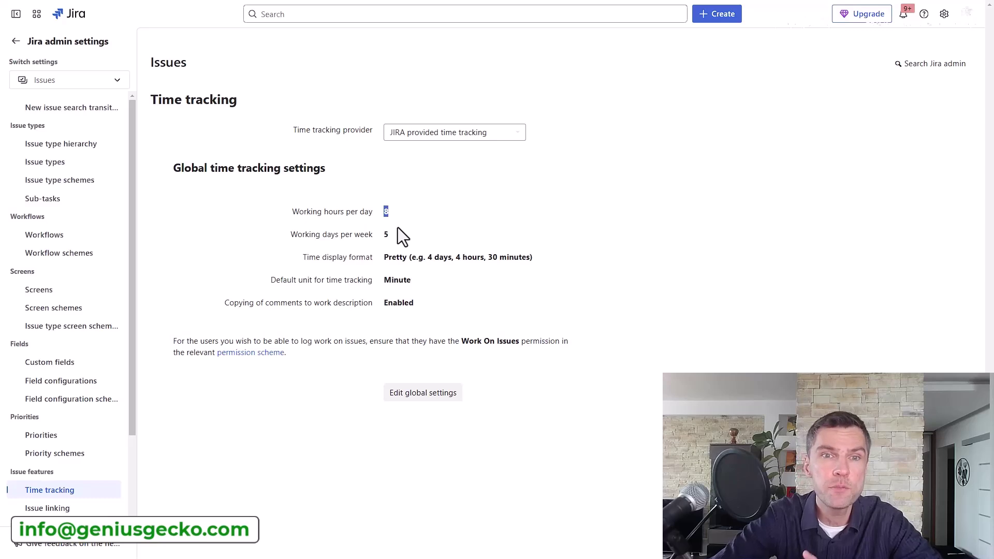
pyautogui.click(416, 263)
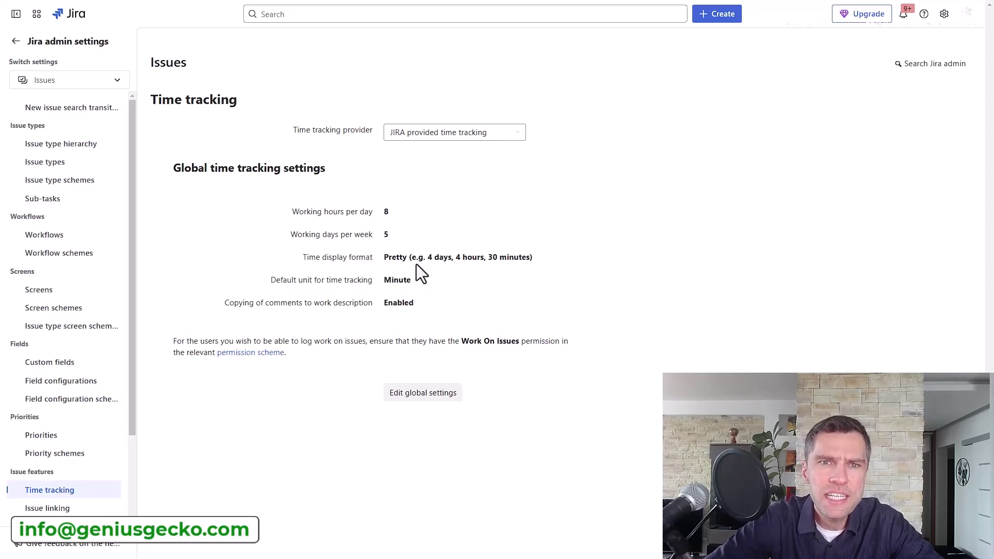
# - Edit the global time tracking settings: set the time display format to Hours (e.g. 36.5h), check the default unit options and save
pyautogui.click(419, 392)
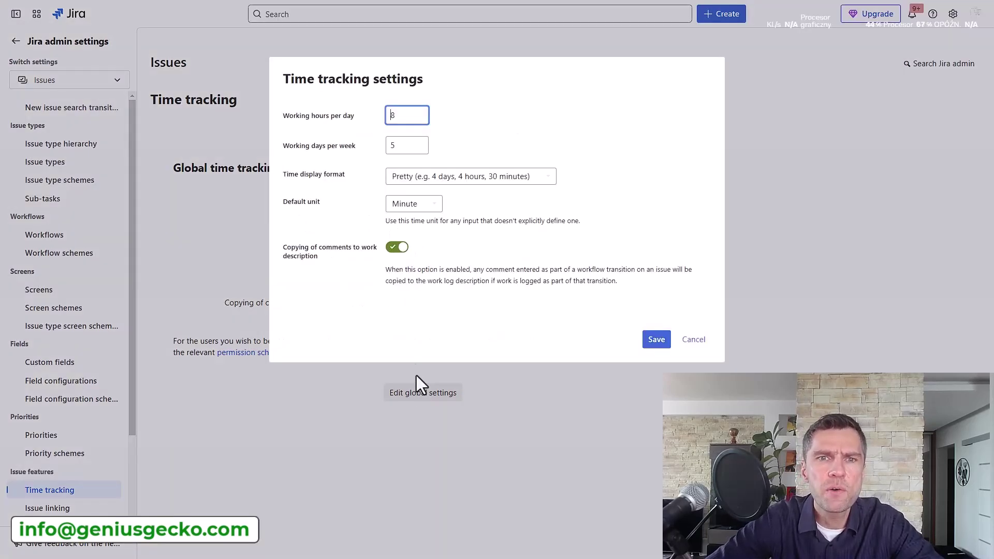
pyautogui.click(414, 178)
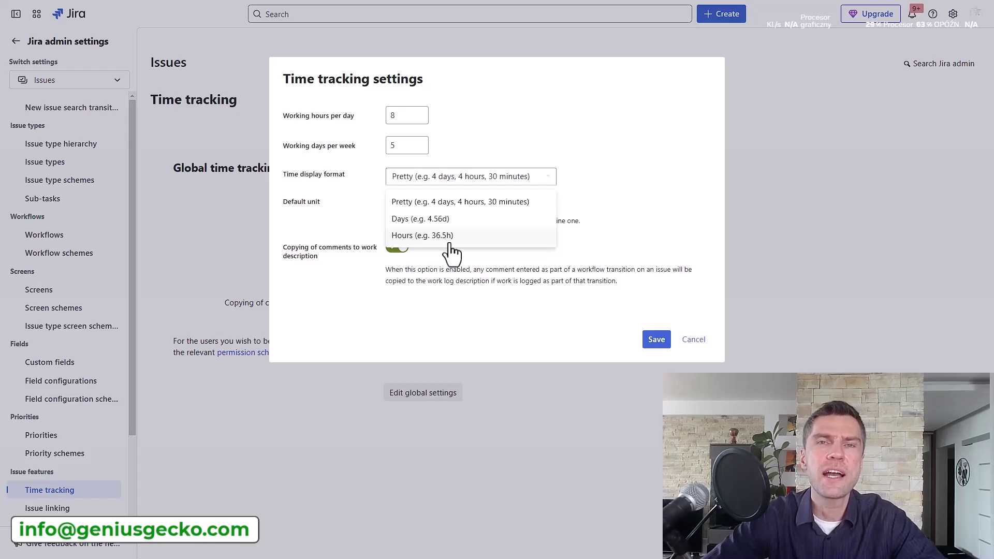
pyautogui.click(431, 236)
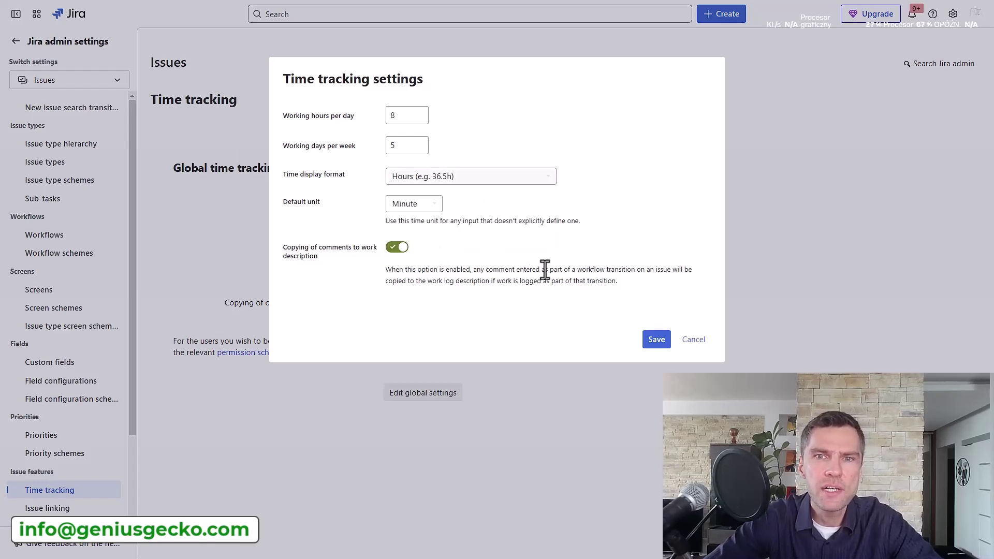
pyautogui.click(432, 204)
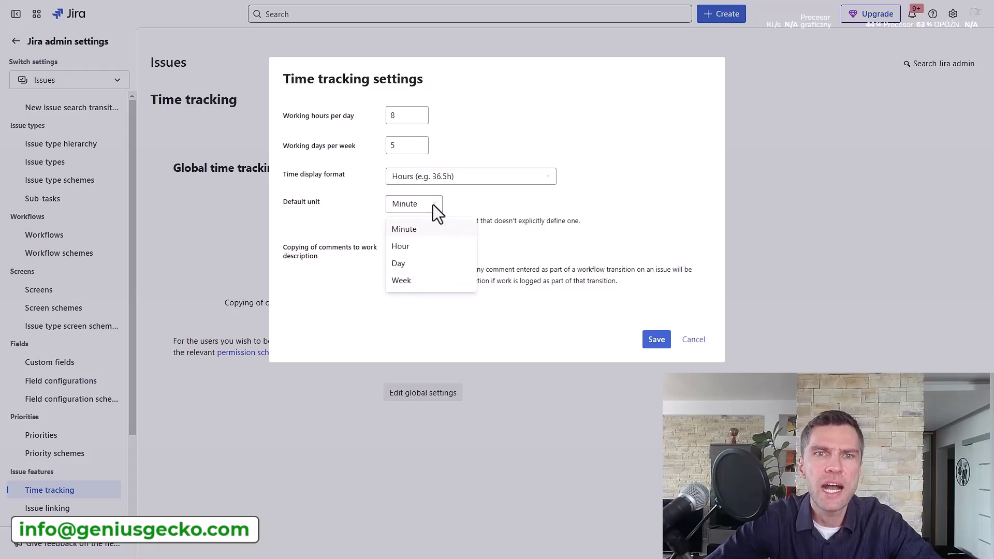
pyautogui.click(432, 204)
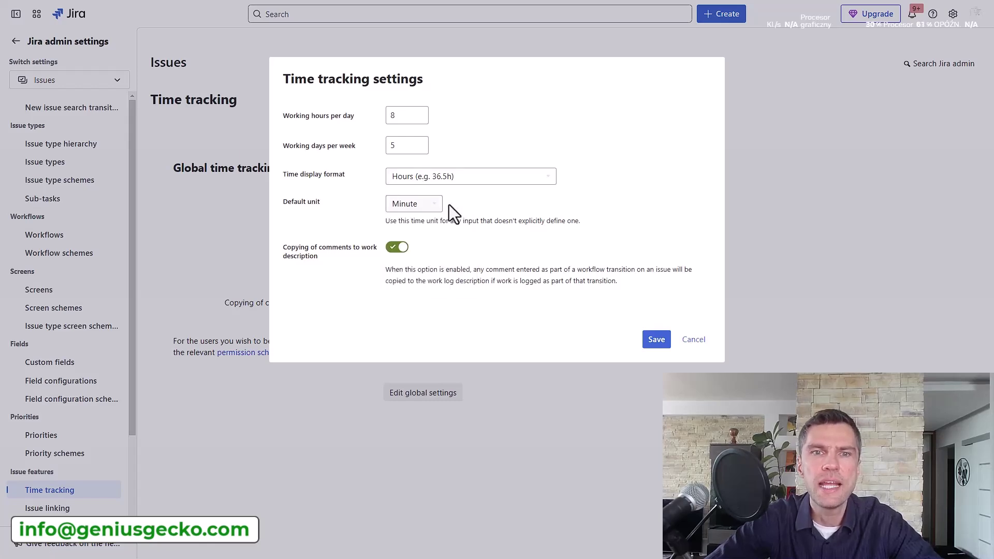
pyautogui.click(656, 340)
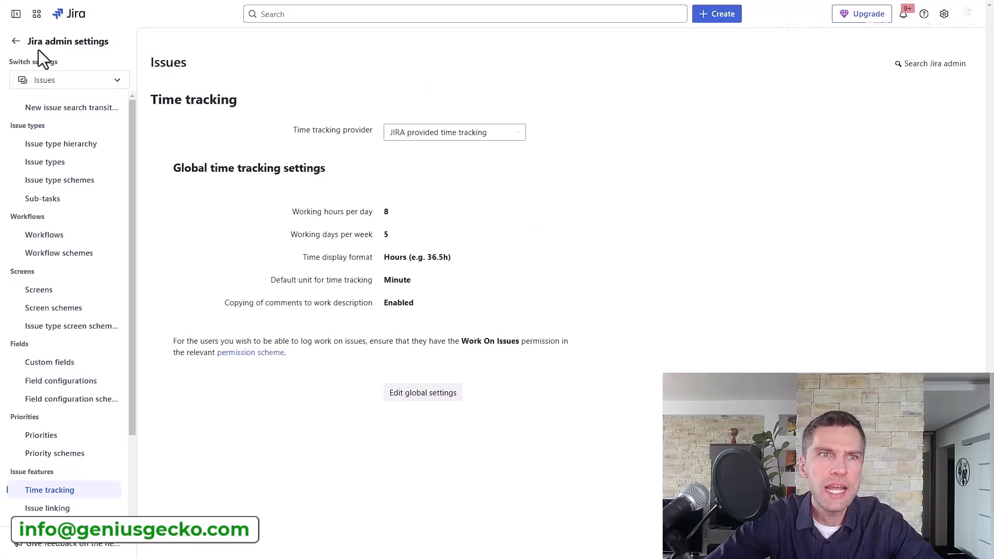
# - Leave the admin settings and open the Burndown Chart report for the Time Tracking Video Tutorial project
pyautogui.click(15, 42)
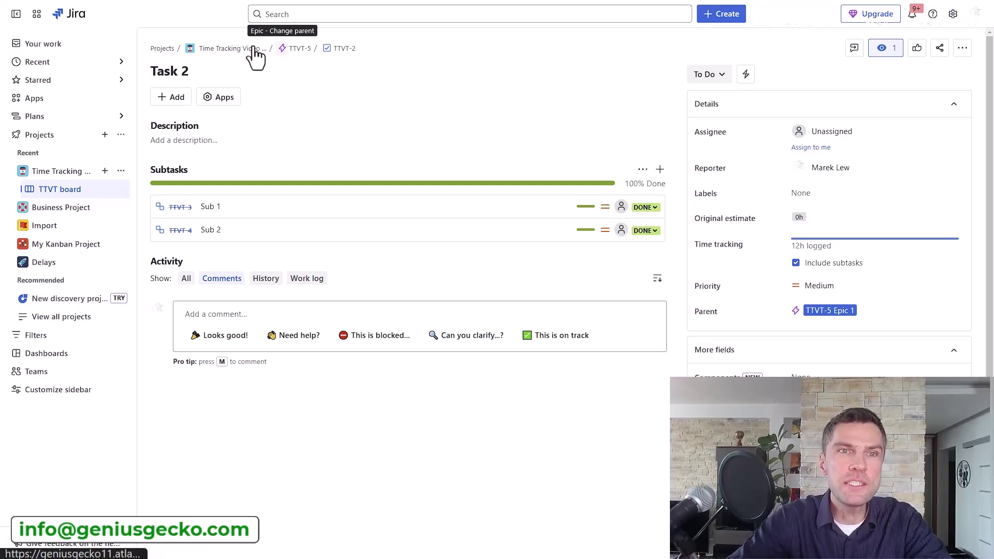
pyautogui.click(244, 49)
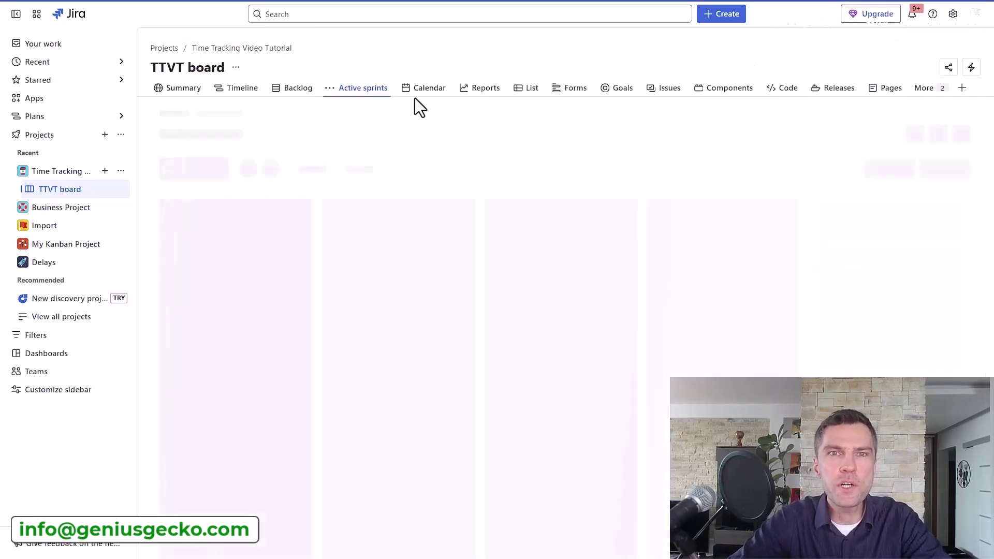
pyautogui.click(485, 99)
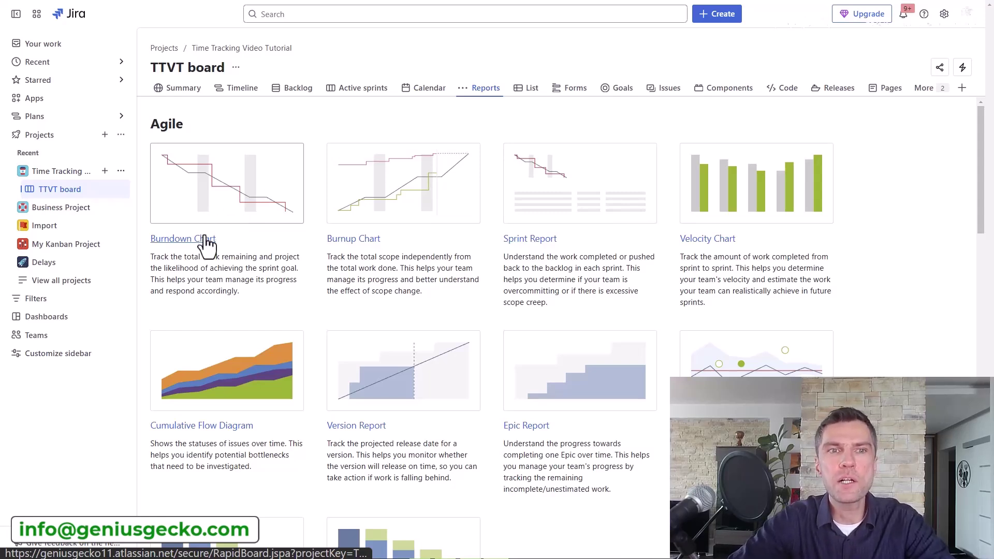
pyautogui.click(237, 197)
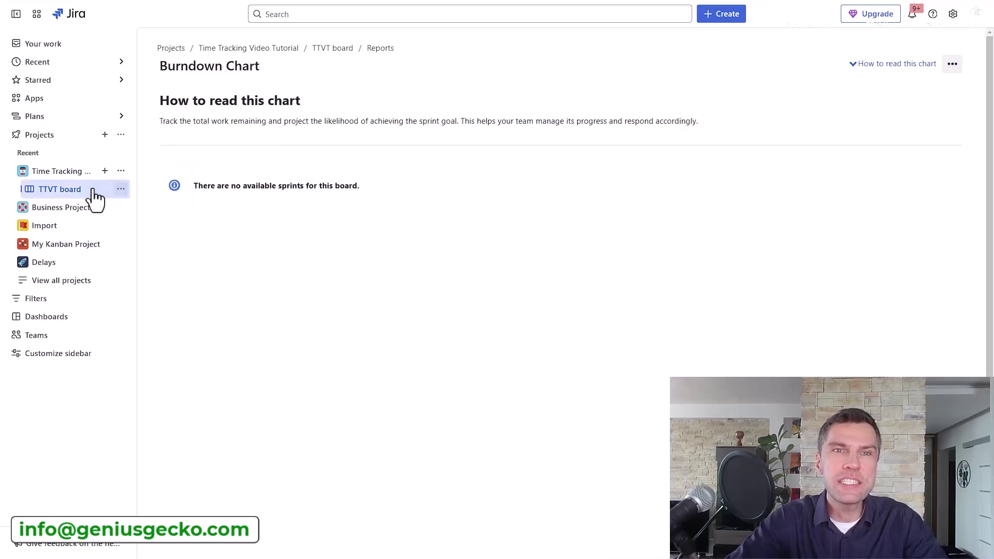
# - Reopen the Burndown Chart from the project's reports, set its estimation field to Original Time Estimate and review the scope change events
pyautogui.click(274, 49)
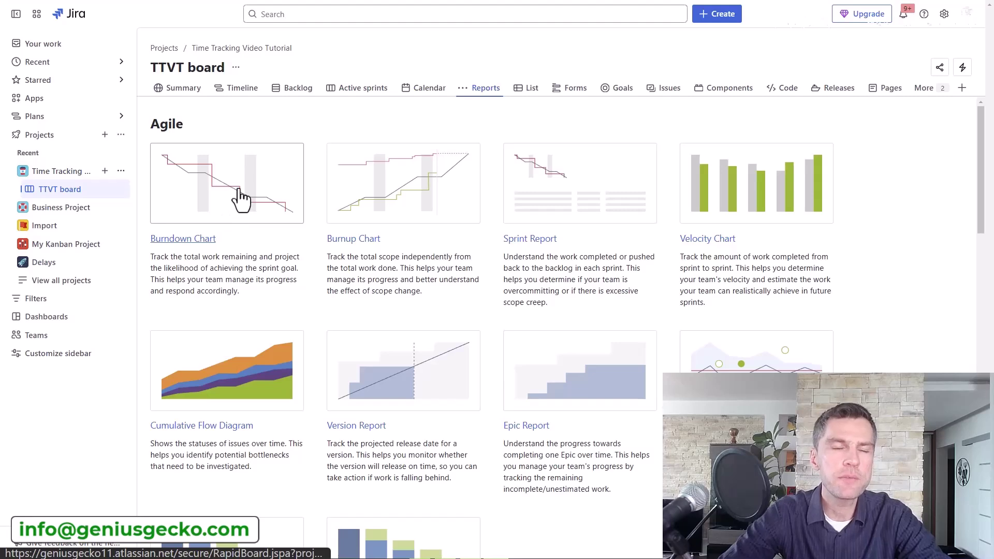
pyautogui.click(241, 200)
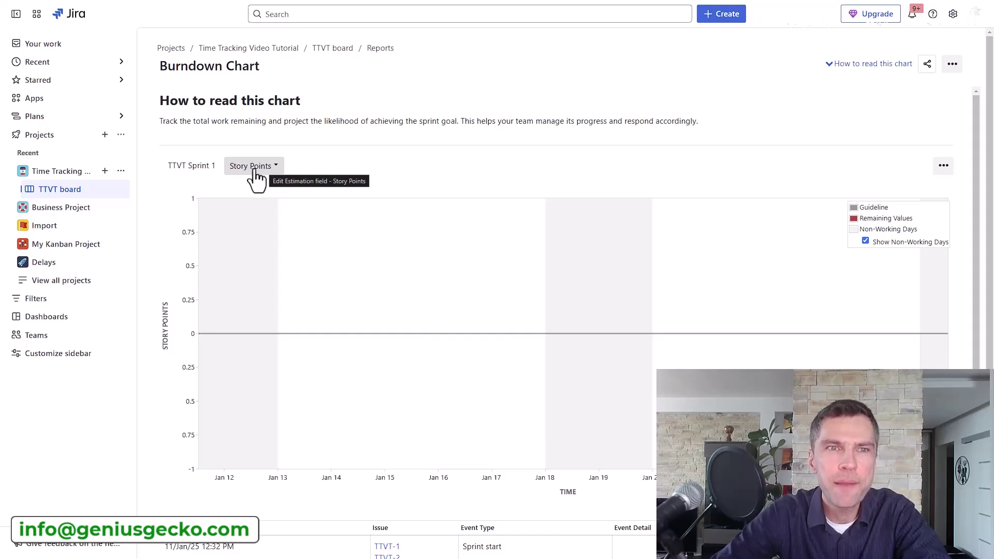
pyautogui.click(260, 167)
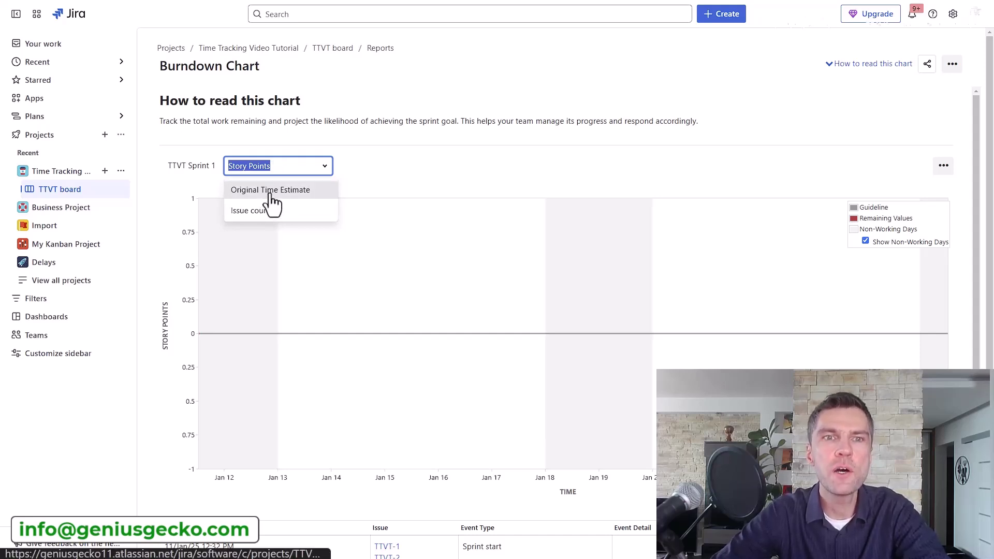
pyautogui.click(268, 192)
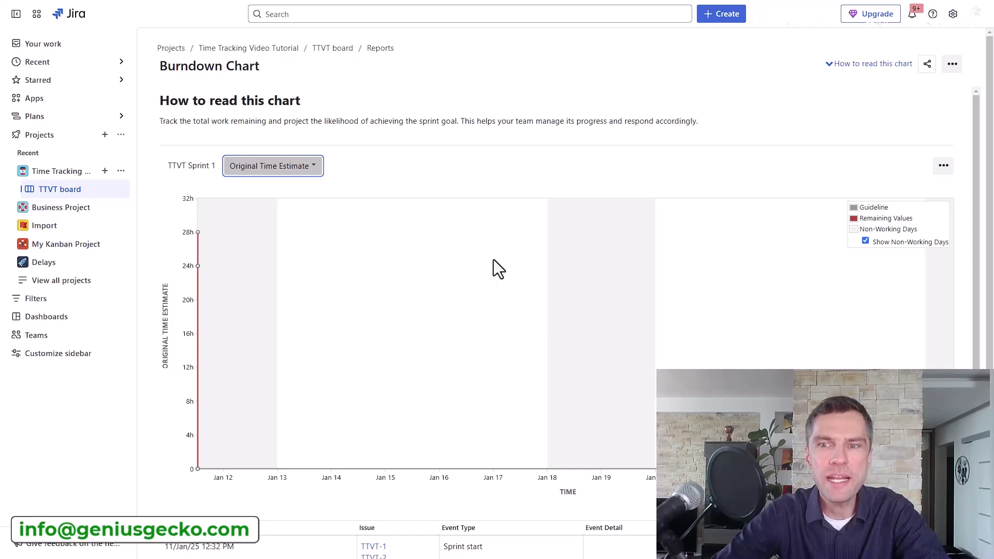
pyautogui.scroll(-4, 480, 241)
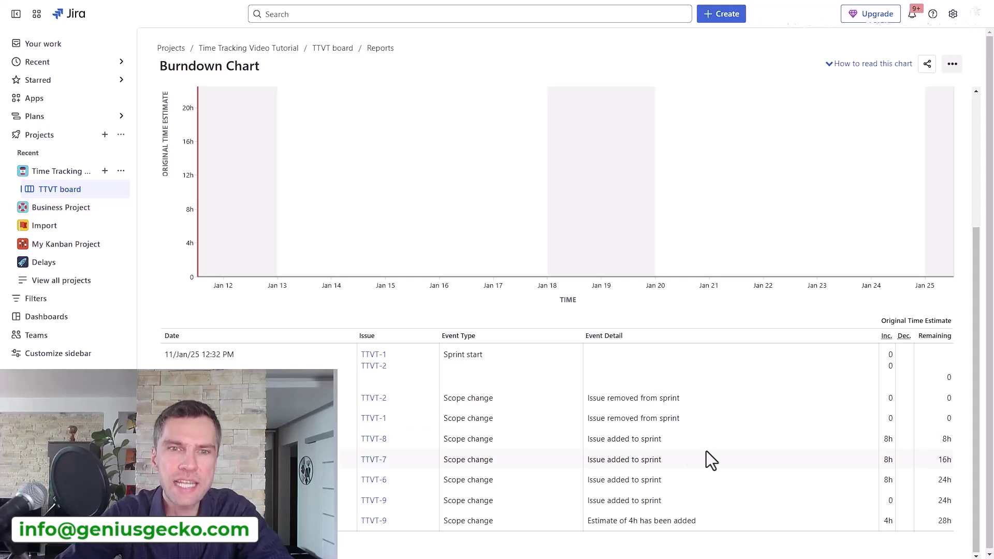
pyautogui.scroll(4, 199, 238)
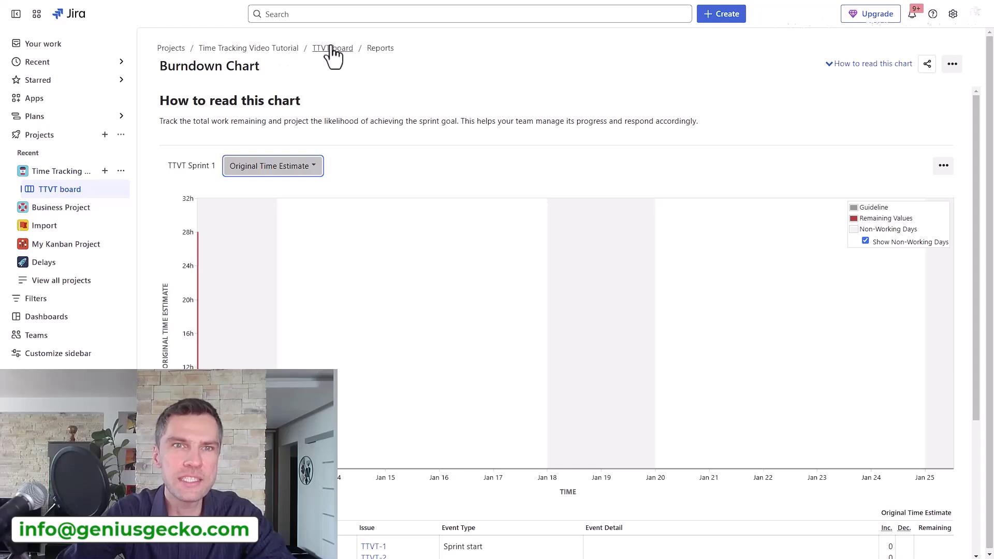
# - Return to the project's reports overview and open the Time Tracking Report under Forecast & management
pyautogui.click(381, 48)
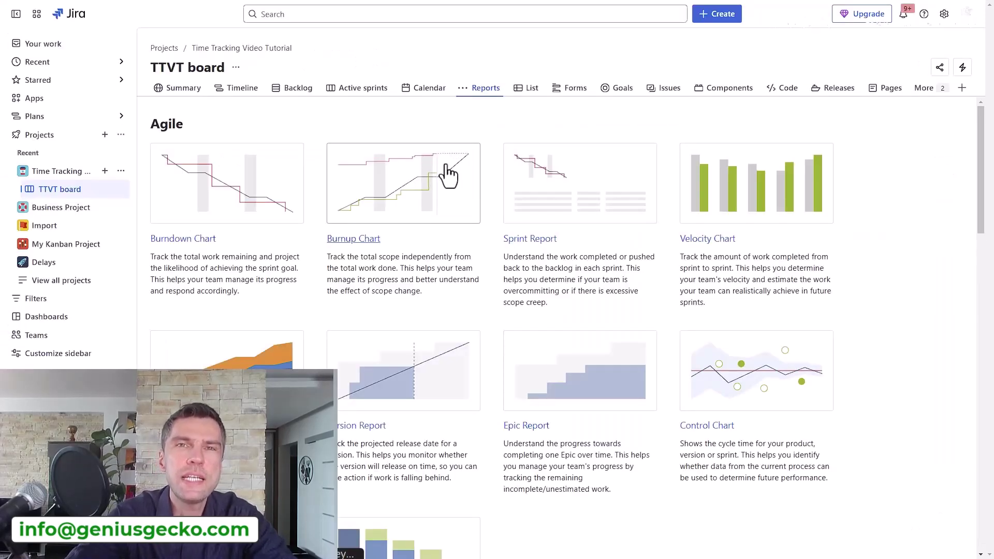
pyautogui.scroll(-1, 442, 189)
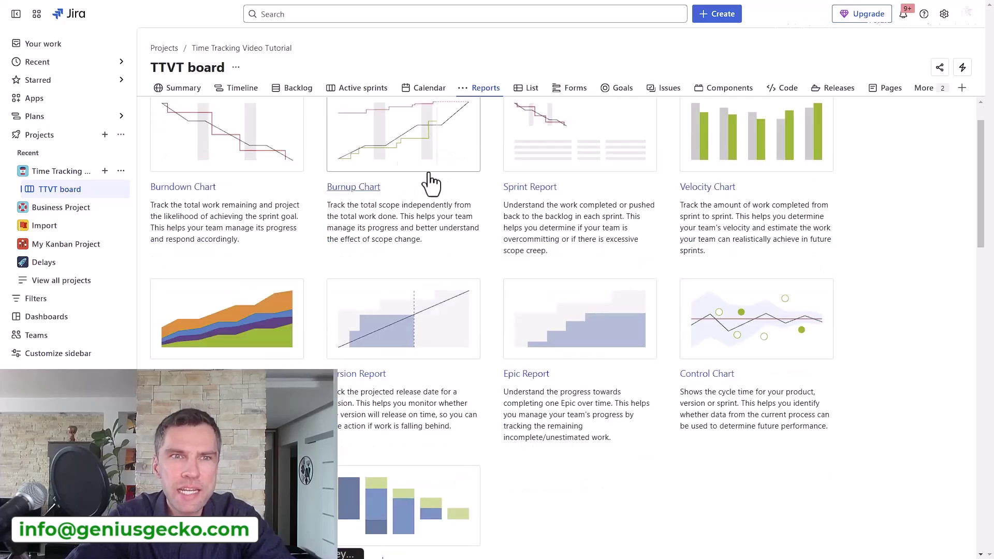
pyautogui.scroll(1, 434, 186)
pyautogui.scroll(-6, 705, 182)
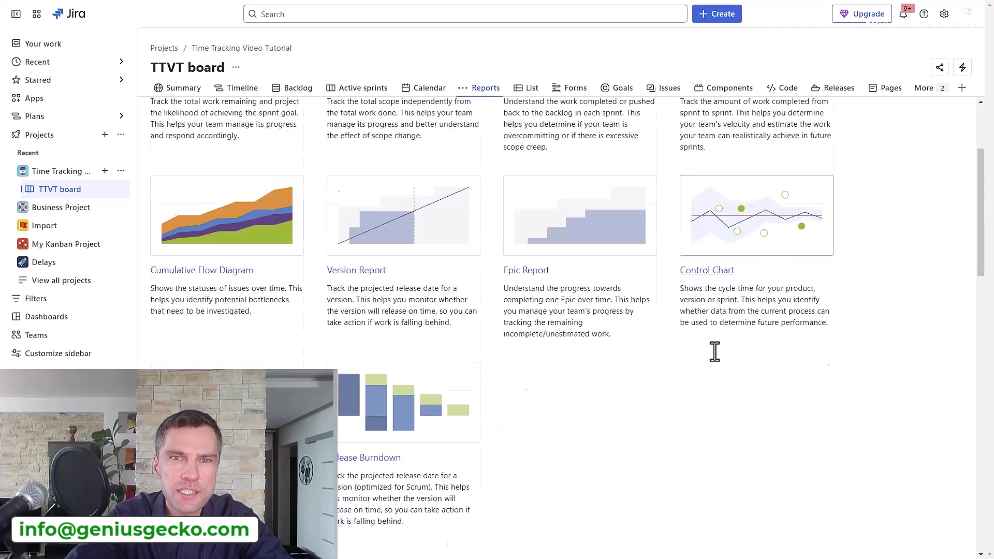
pyautogui.scroll(-8, 461, 191)
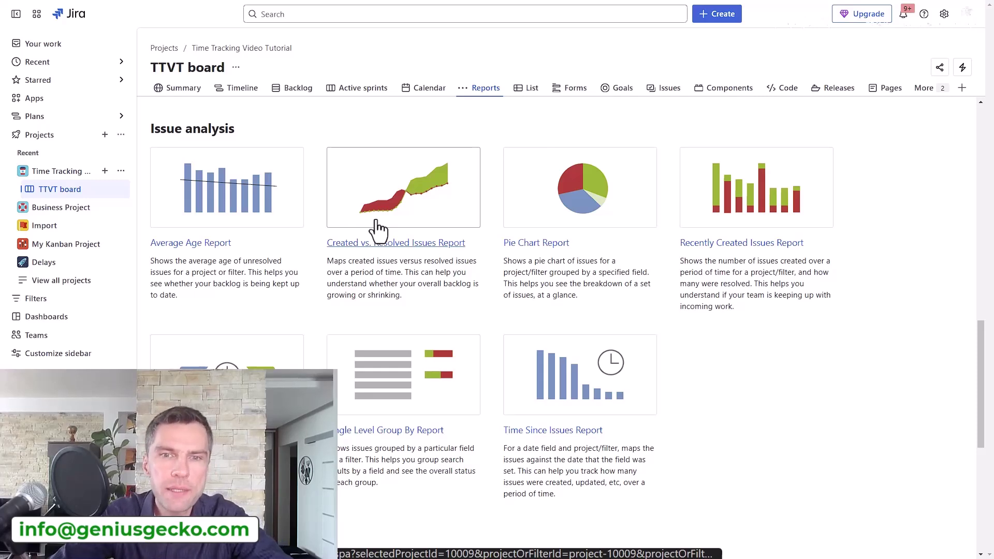
pyautogui.scroll(-1, 497, 383)
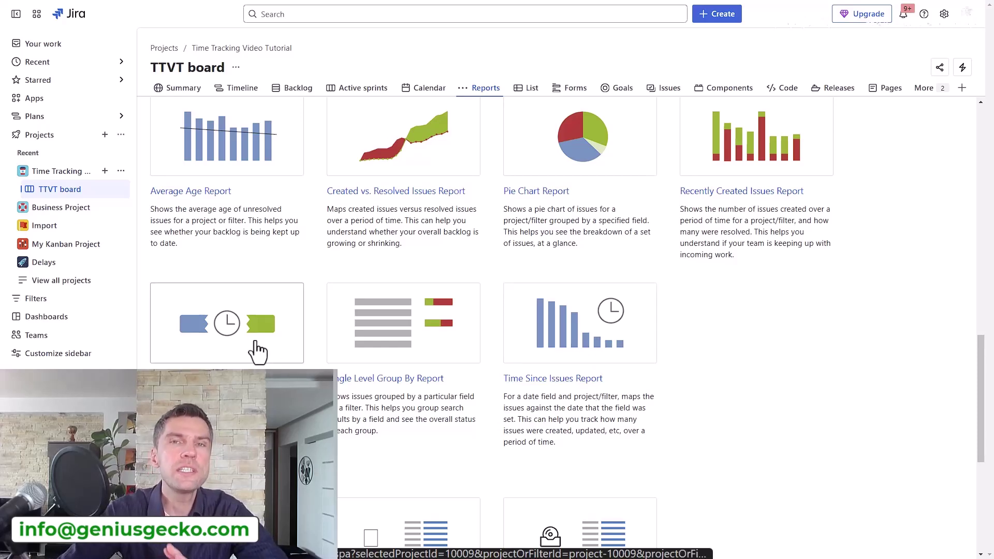
pyautogui.scroll(-4, 258, 351)
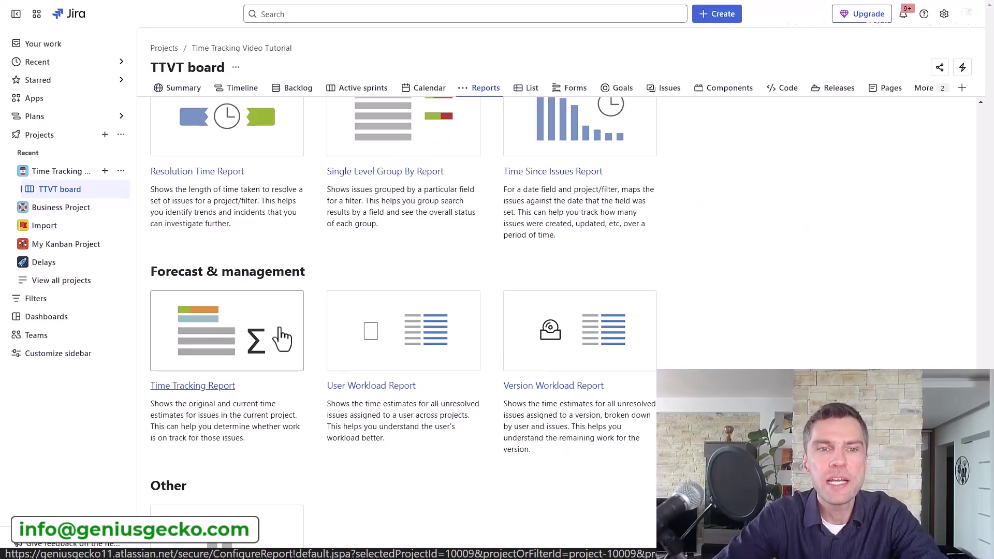
pyautogui.scroll(-2, 408, 330)
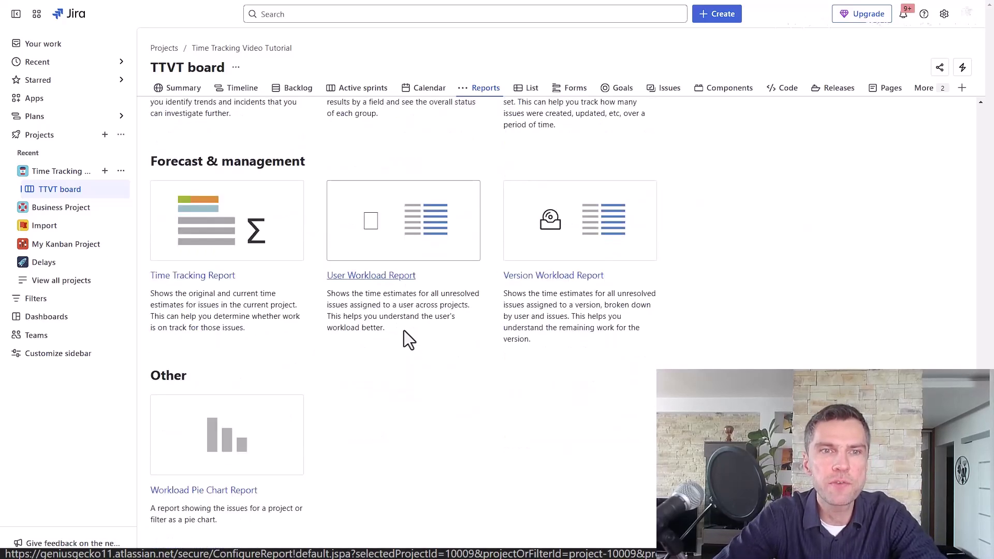
pyautogui.click(243, 235)
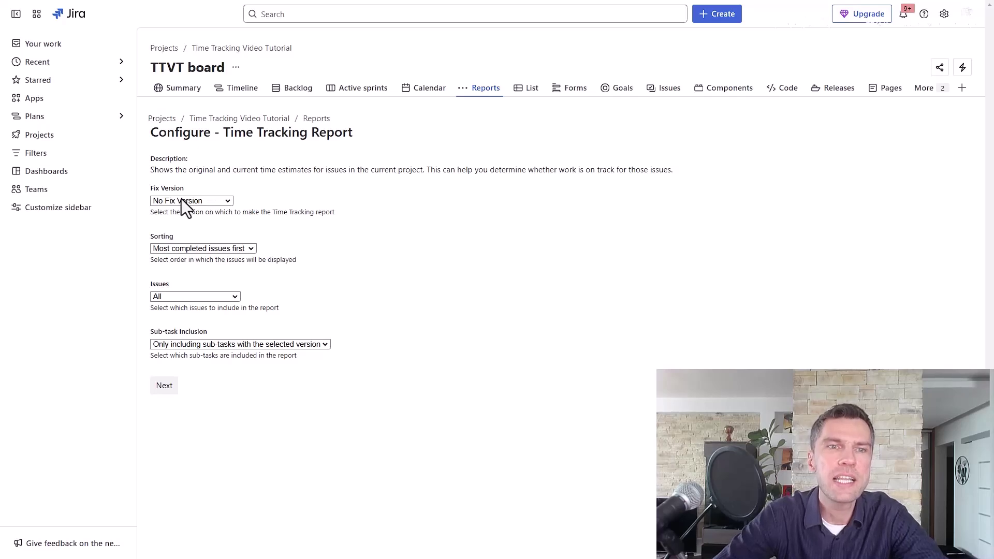
# - Configure the Time Tracking Report with No Fix Version, most completed issues first, all issues and Including all sub-tasks
pyautogui.click(207, 201)
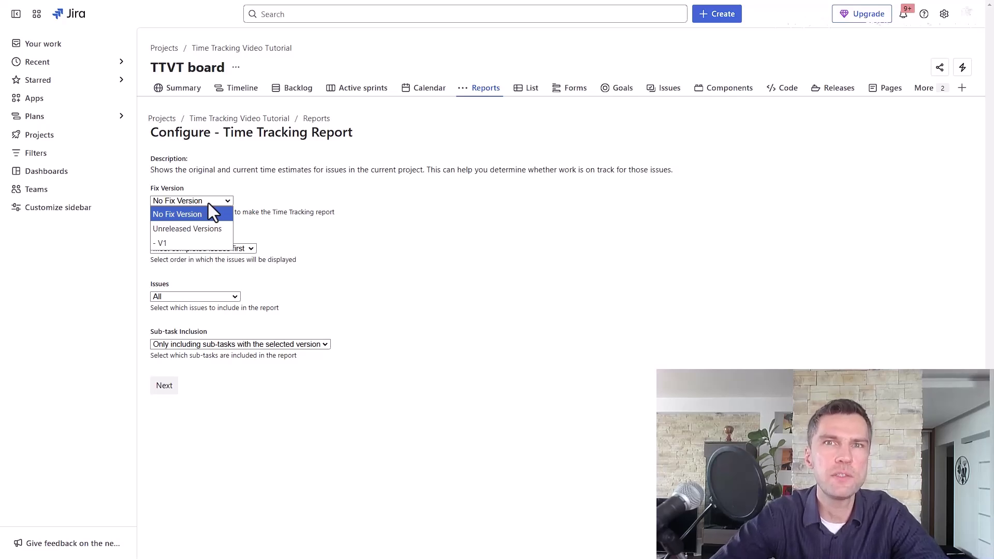
pyautogui.click(208, 203)
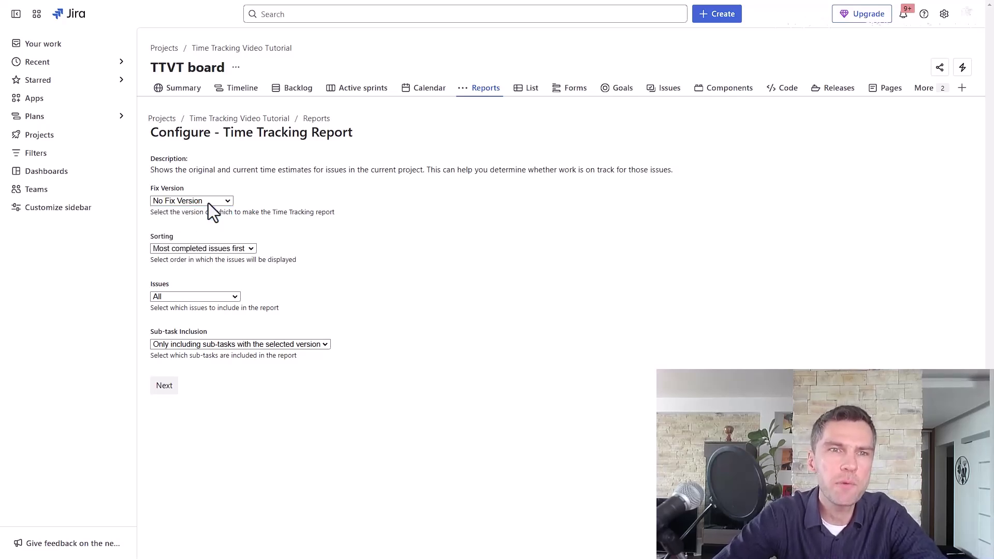
pyautogui.click(225, 249)
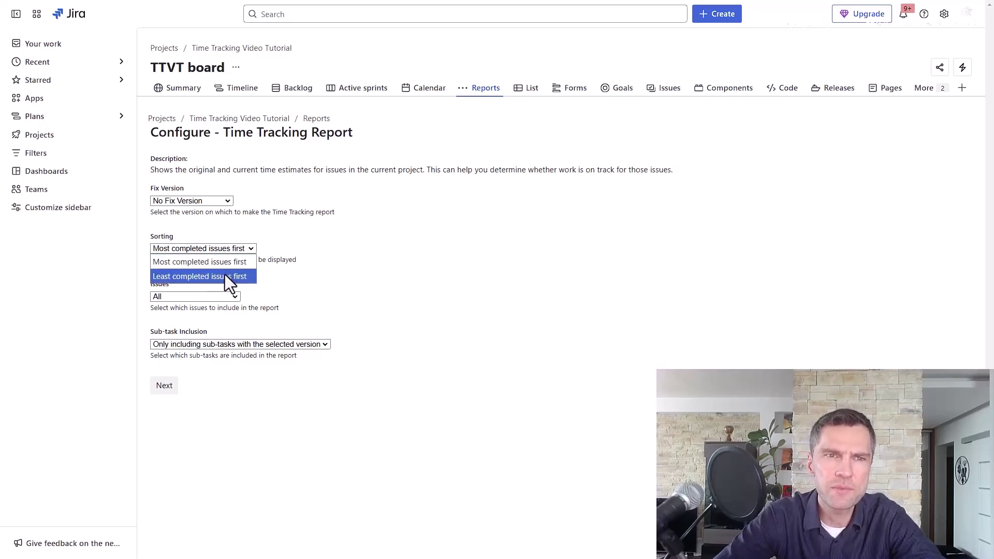
pyautogui.click(224, 261)
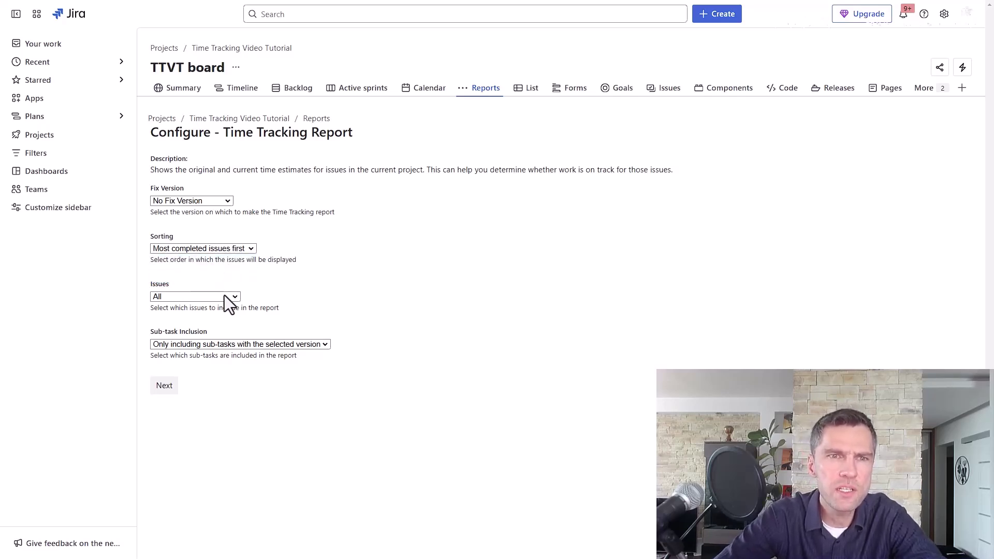
pyautogui.click(235, 300)
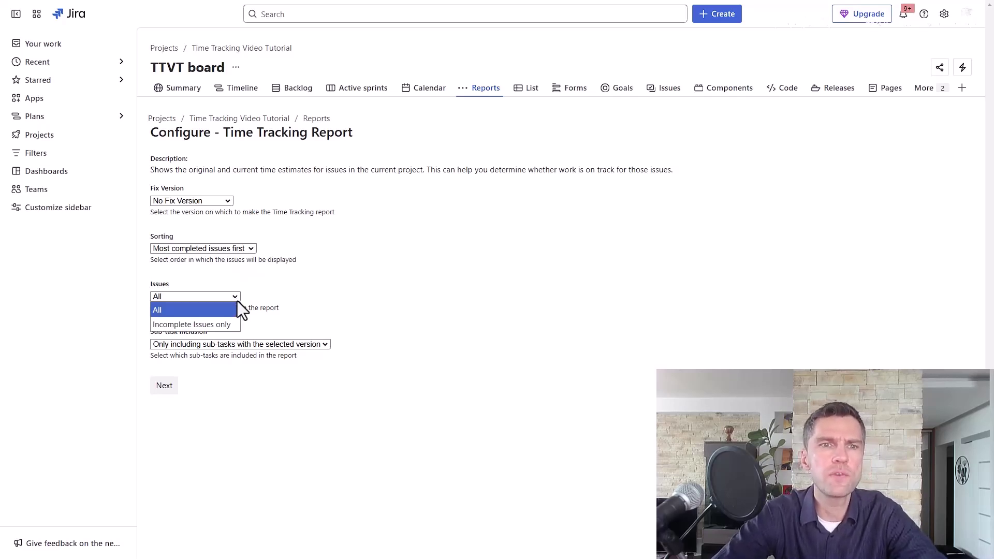
pyautogui.click(237, 300)
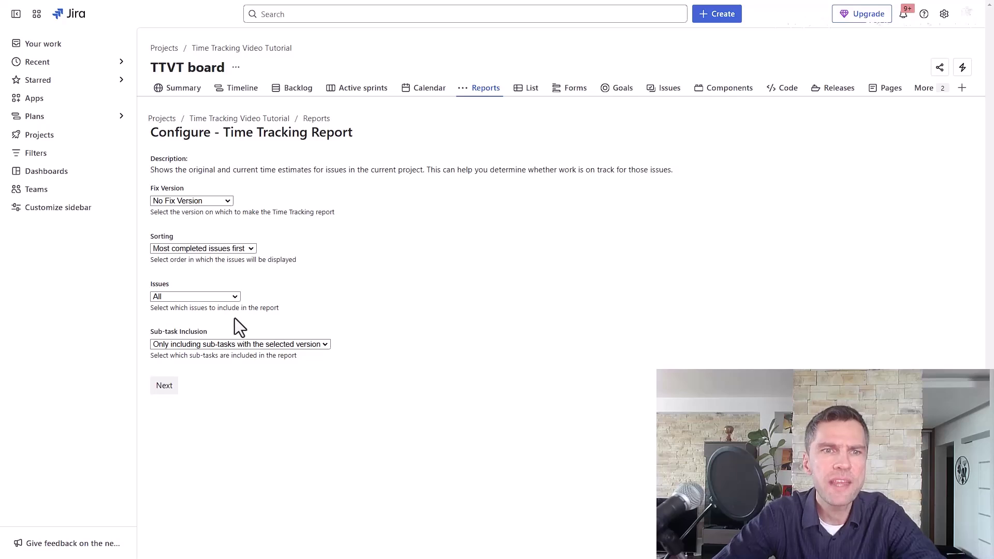
pyautogui.click(243, 346)
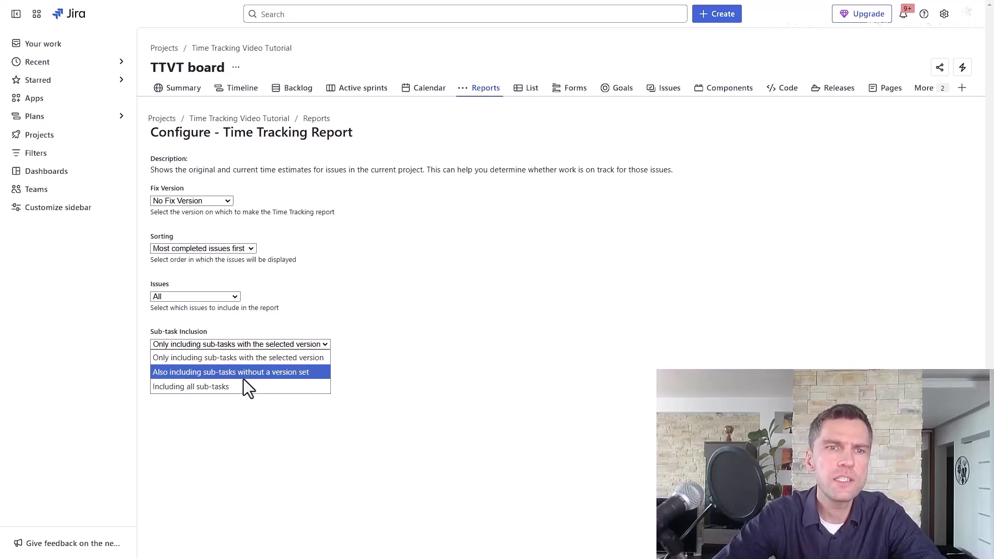
pyautogui.click(239, 387)
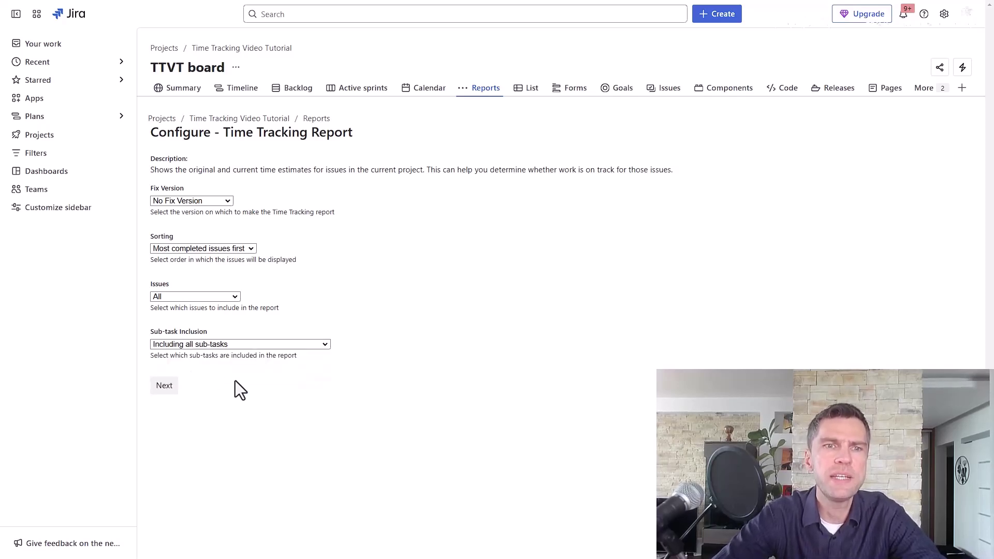
# - Generate the configured Time Tracking Report and go to the issue search page
pyautogui.click(164, 386)
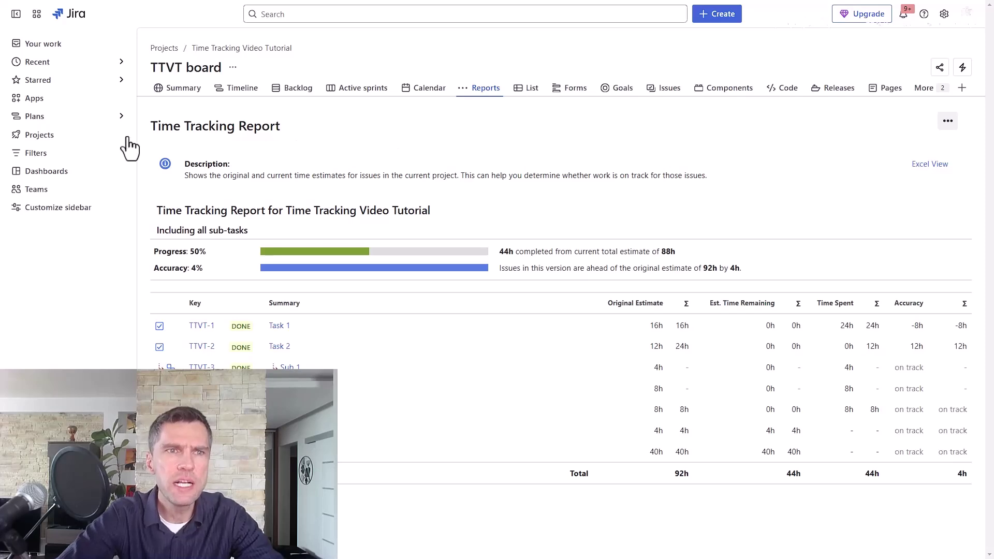
pyautogui.click(63, 154)
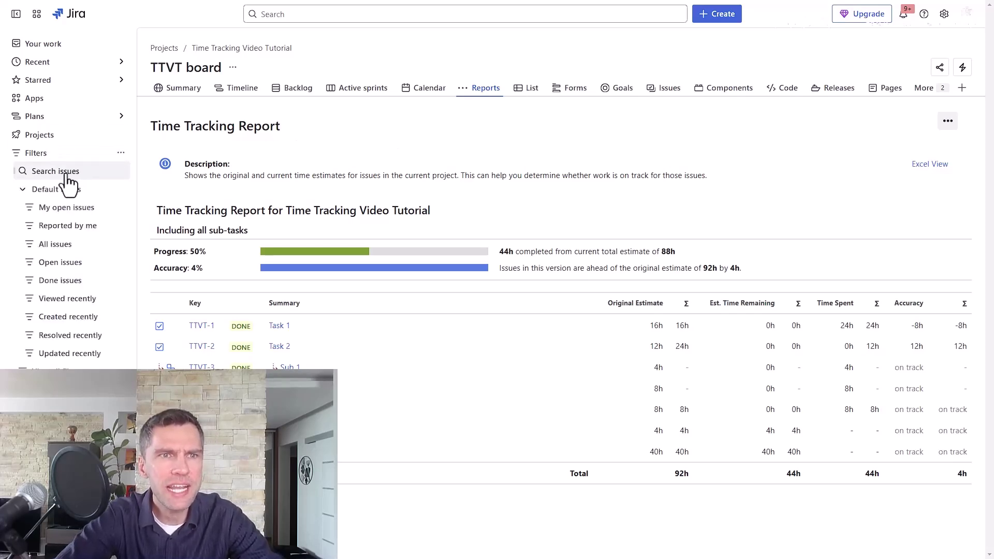
pyautogui.click(75, 172)
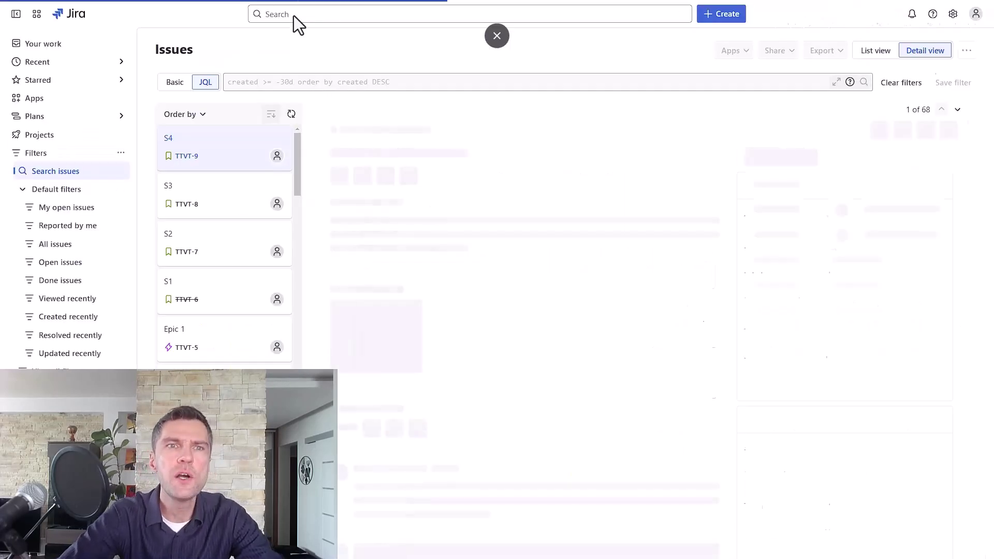
# - Search the issues with the JQL query workratio > 100 in place of the default query
pyautogui.hotkey('ctrl', 'a')
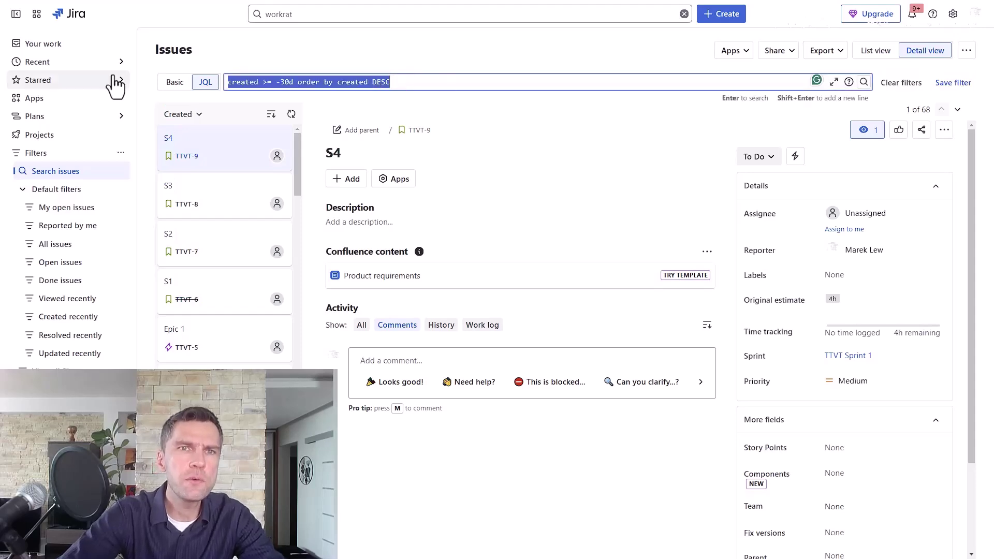
pyautogui.write('work')
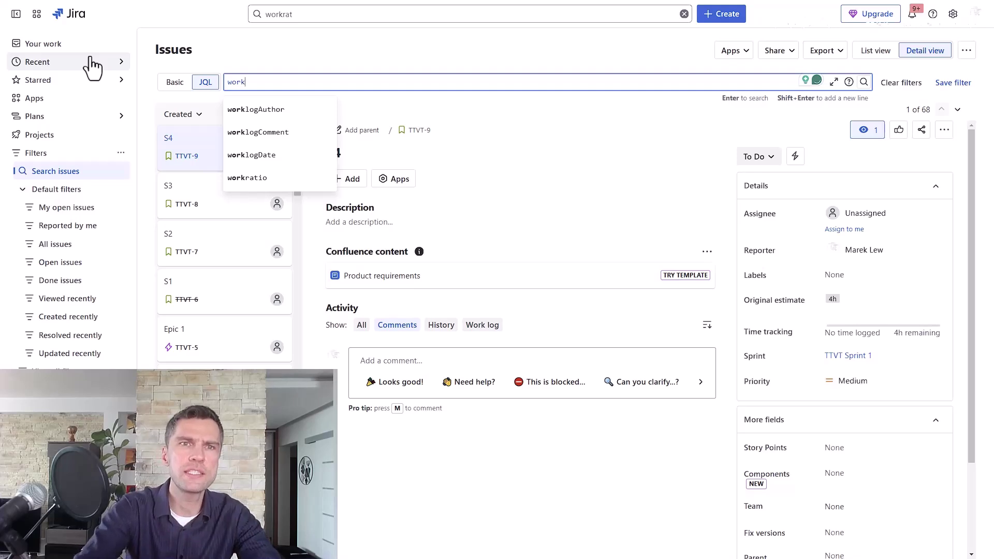
pyautogui.click(310, 181)
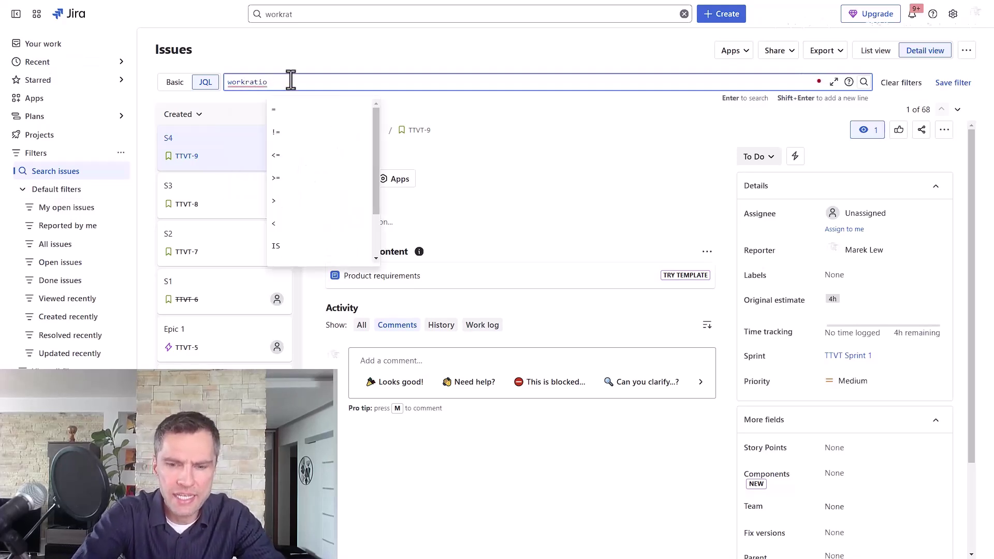
pyautogui.press('BackSpace')
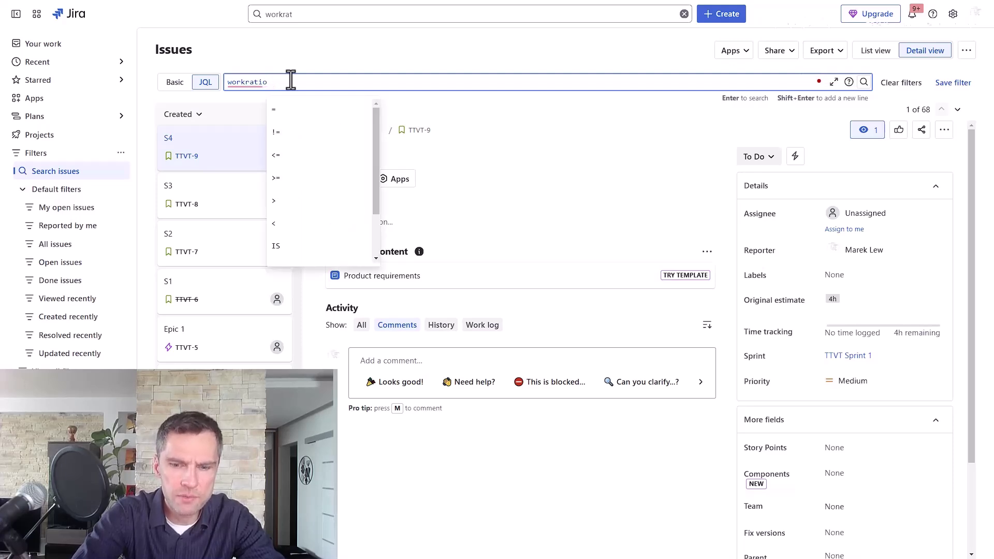
pyautogui.write('> 10')
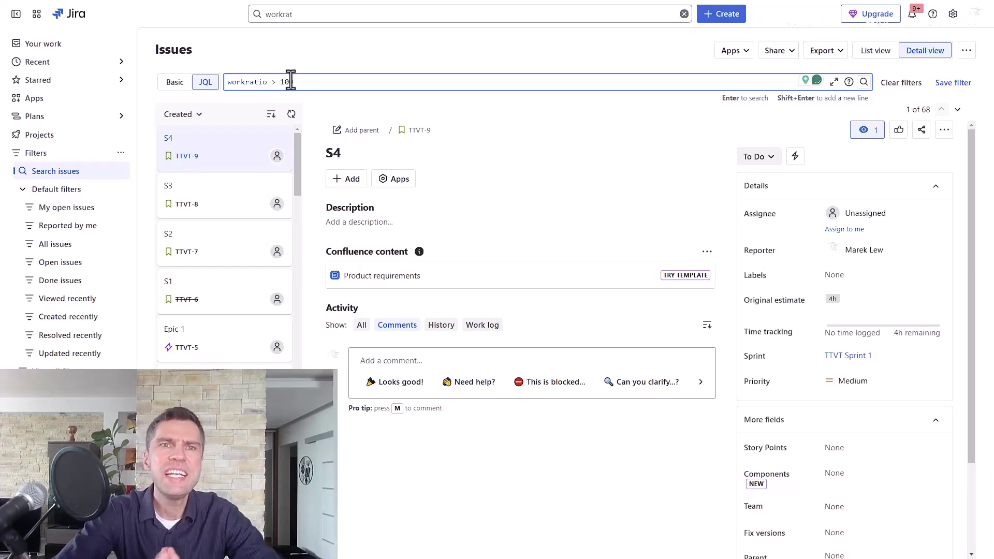
pyautogui.press('Return')
pyautogui.write('0')
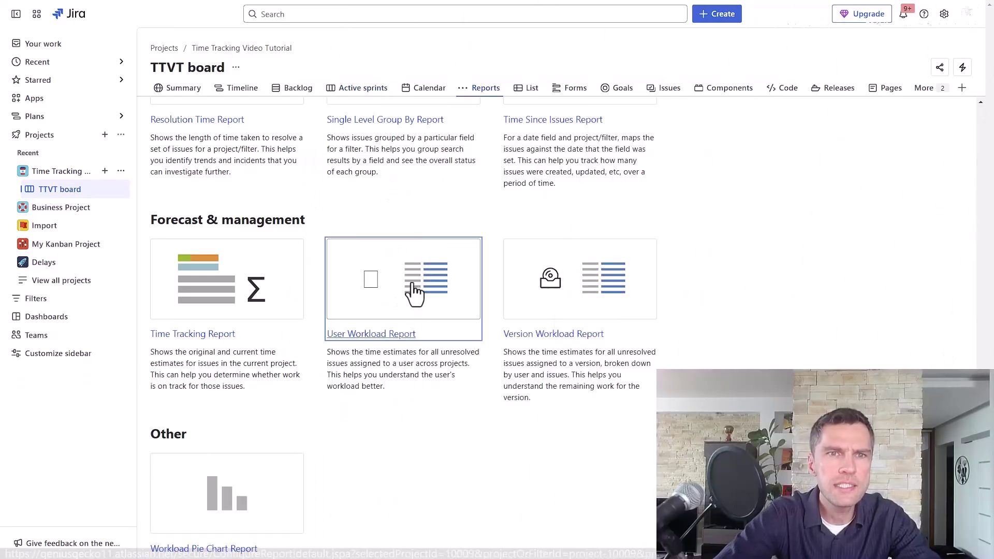
# - Generate the User Workload Report for a chosen user, only including sub-tasks assigned to that user
pyautogui.click(414, 294)
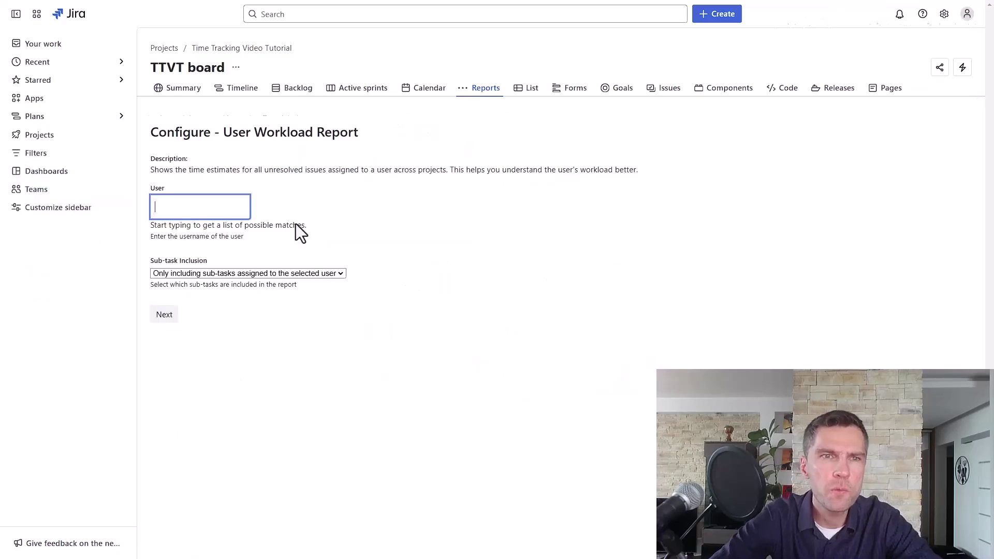
pyautogui.write('marek')
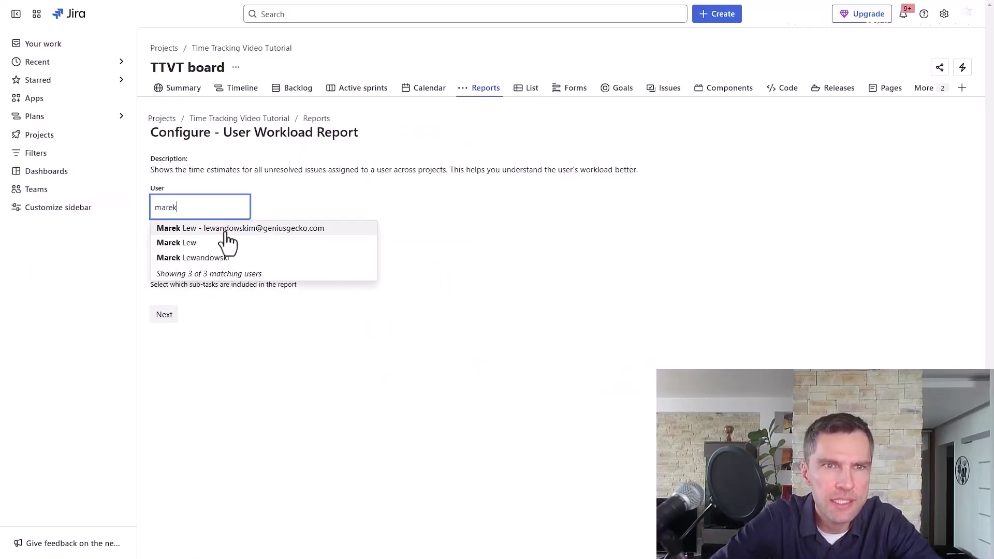
pyautogui.click(228, 241)
pyautogui.click(166, 314)
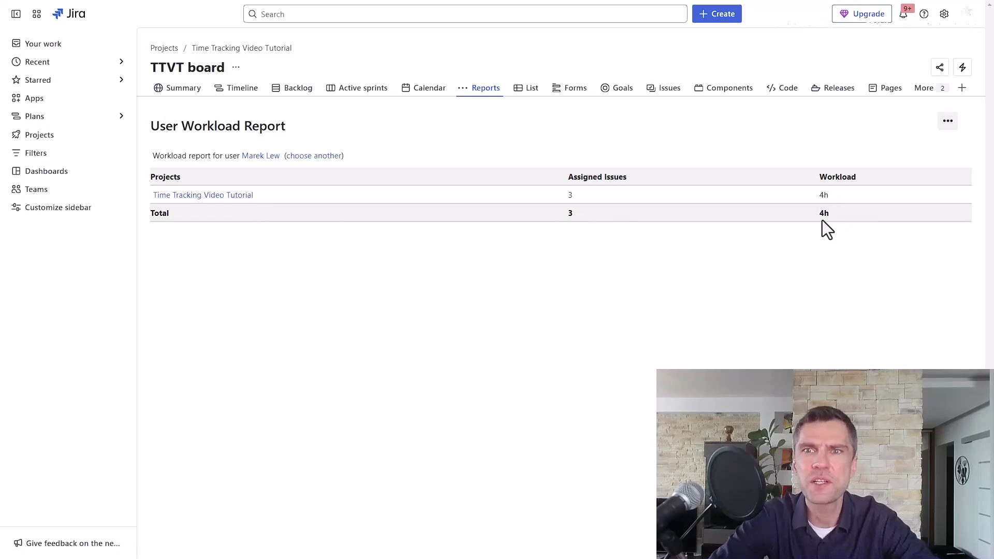
# - Return to the reports overview and generate the Version Workload Report for version V1 with unestimated issues displayed
pyautogui.hotkey('alt', 'Left')
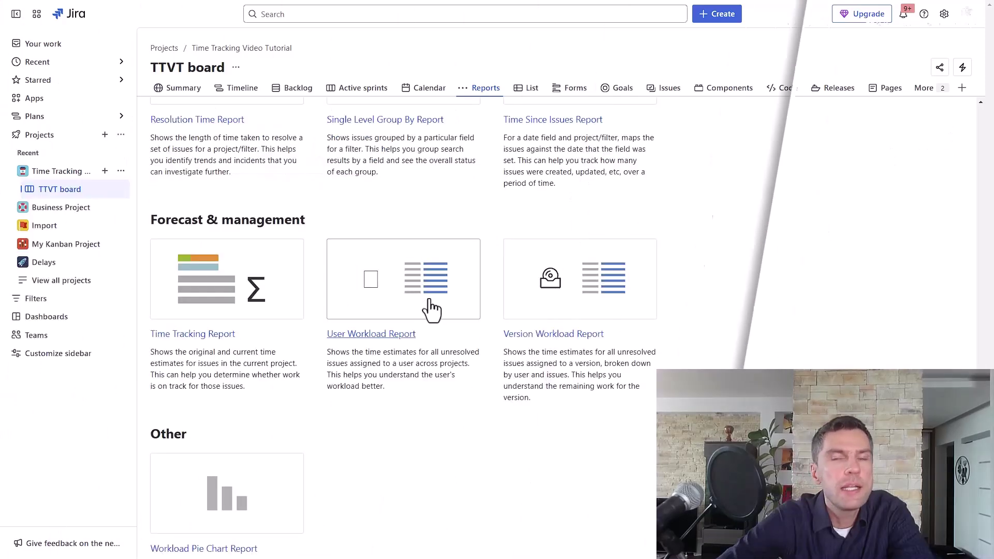
pyautogui.click(575, 285)
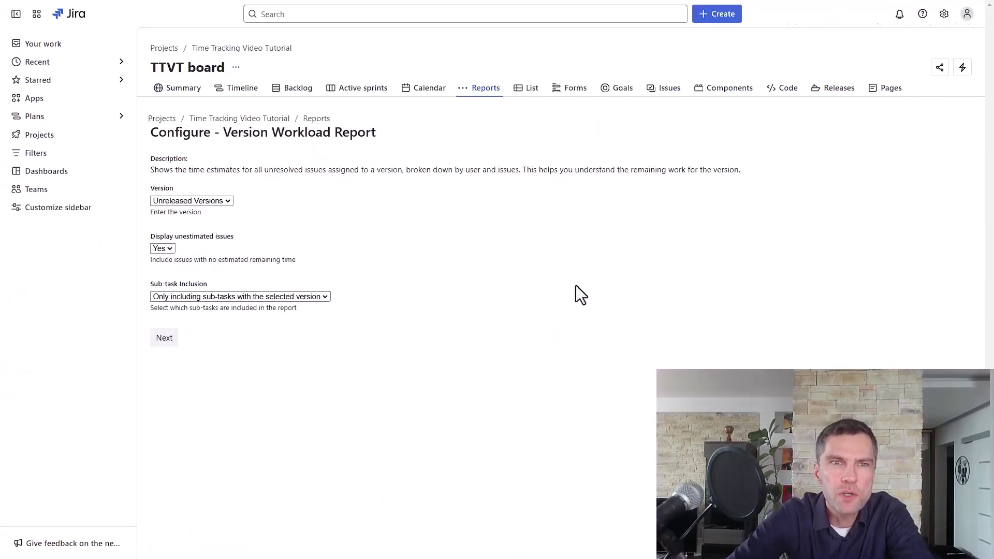
pyautogui.click(164, 337)
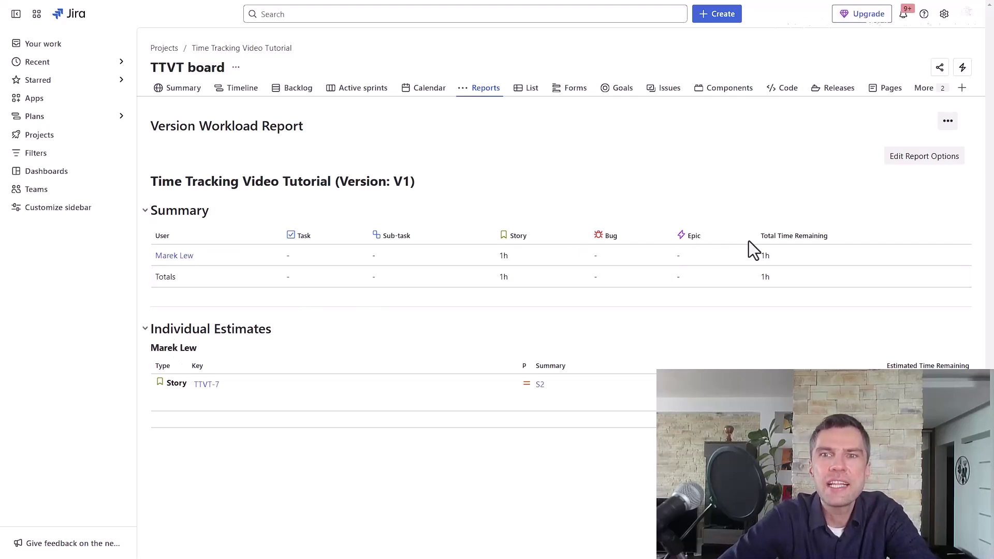
# - Return to the reports overview, open the Workload Pie Chart Report configuration and look through its statistic types, keeping Assignee
pyautogui.hotkey('alt', 'Left')
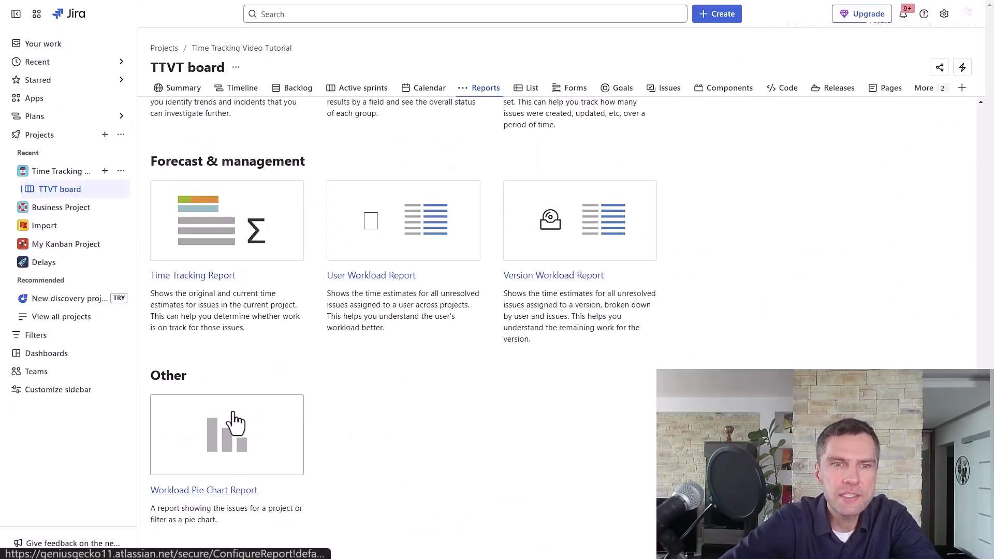
pyautogui.click(233, 431)
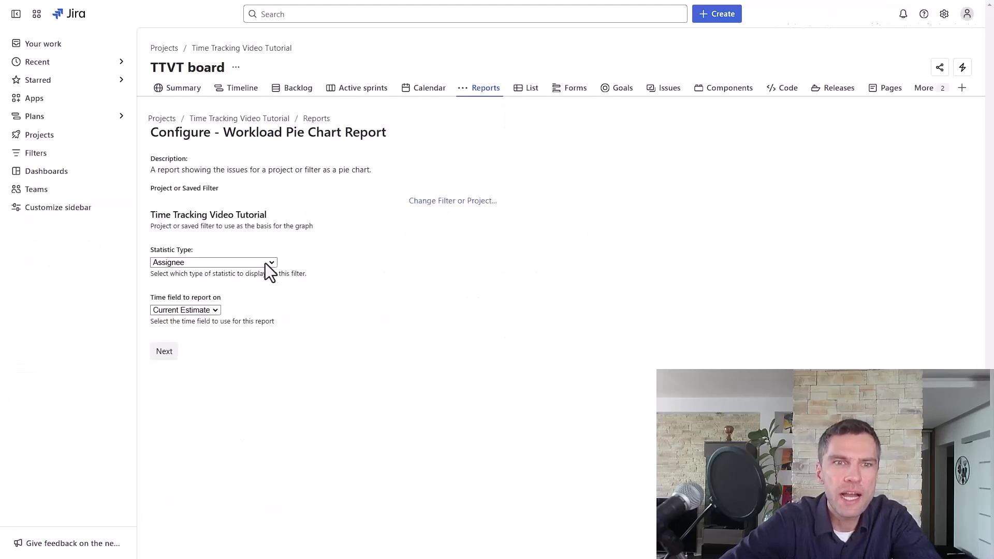
pyautogui.click(265, 262)
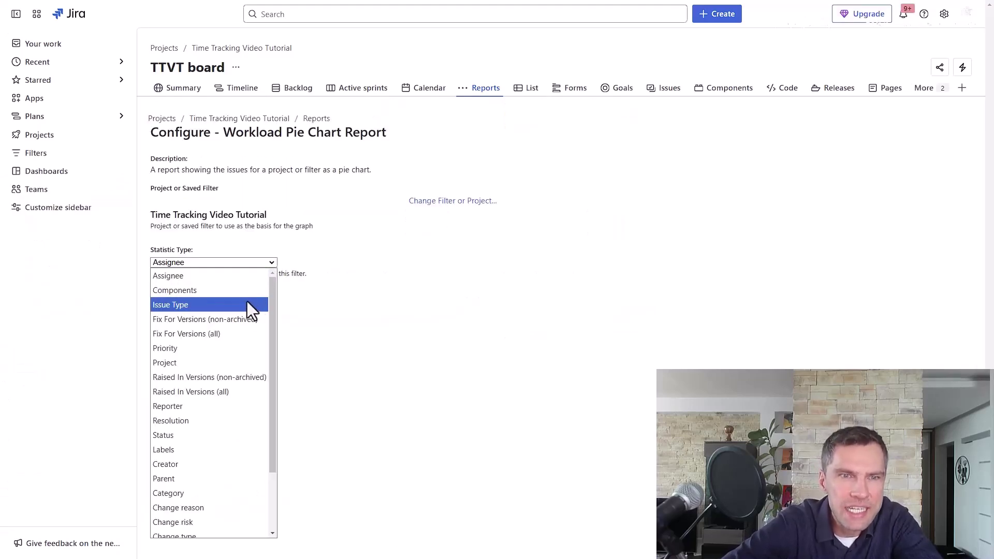
pyautogui.scroll(-2, 274, 331)
pyautogui.moveTo(277, 344); pyautogui.dragTo(272, 368)
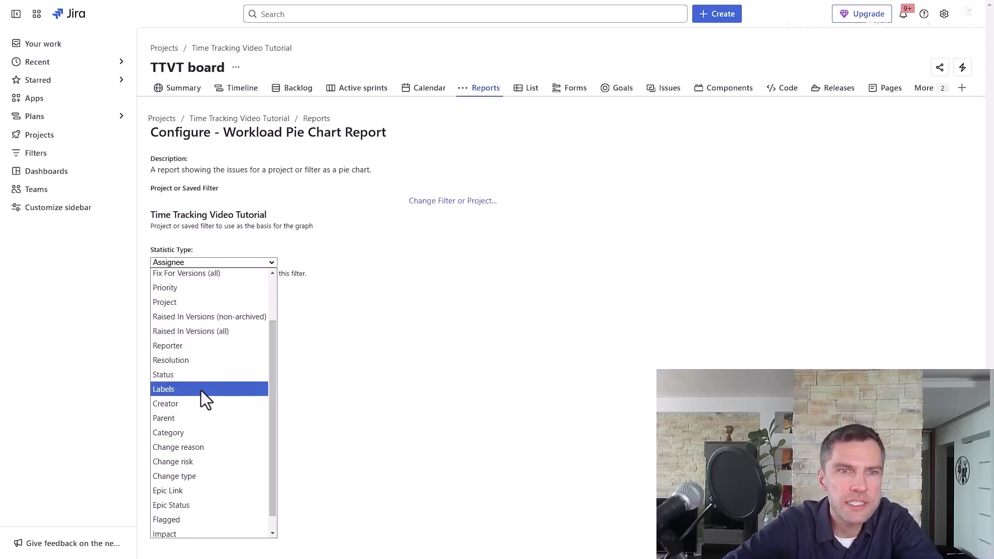
pyautogui.click(287, 332)
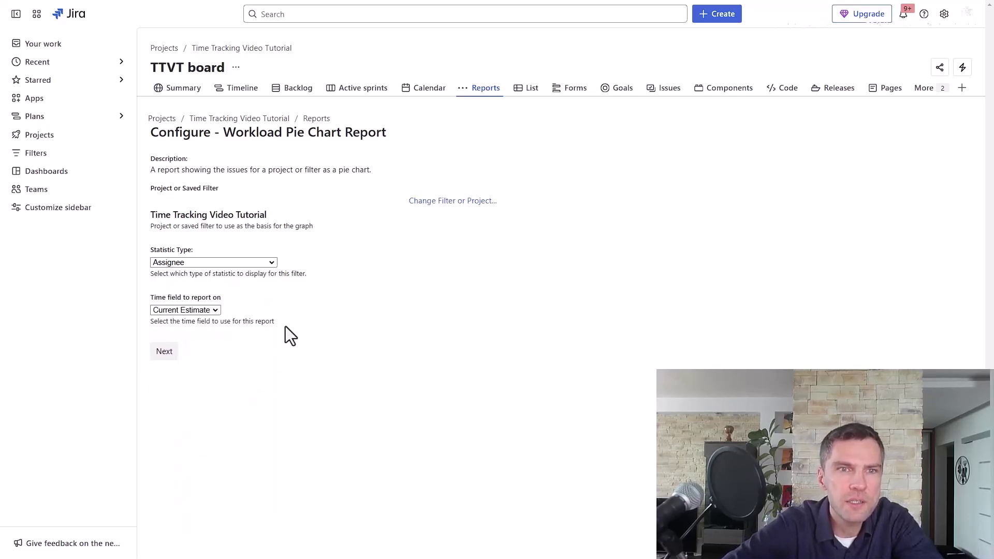
# - Set the pie chart's time field to Time Spent, generate the report and review the hours per assignee
pyautogui.click(216, 310)
pyautogui.click(207, 340)
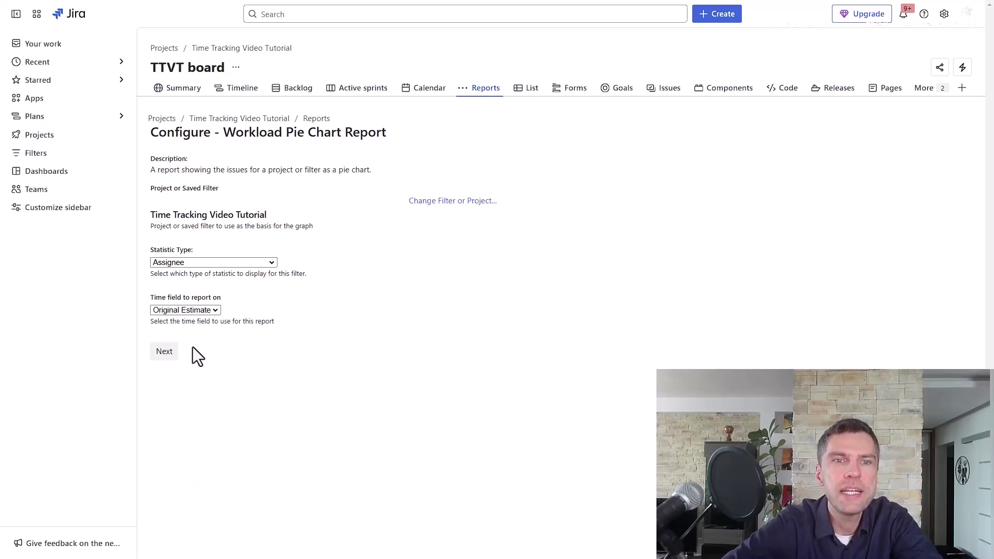
pyautogui.click(211, 311)
pyautogui.click(207, 362)
pyautogui.click(165, 352)
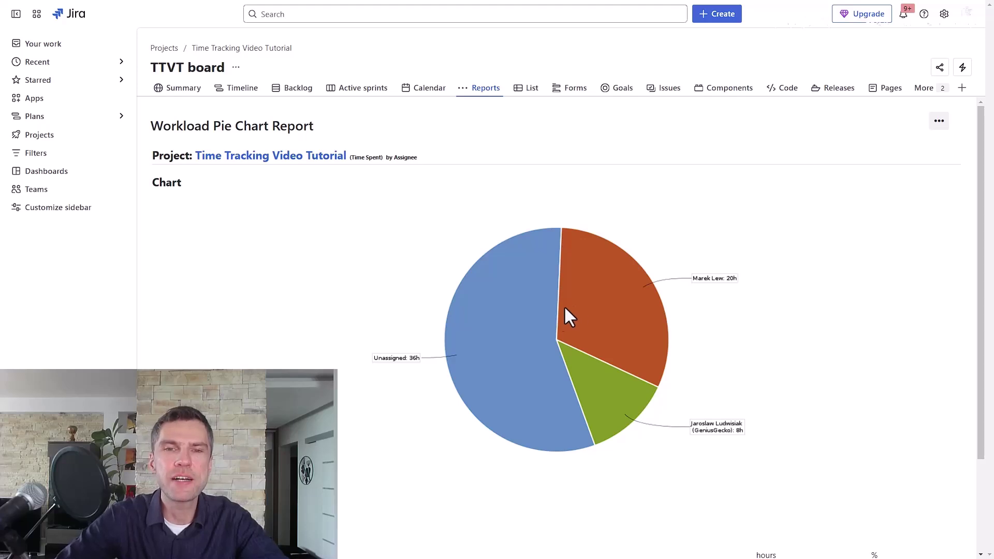
pyautogui.scroll(-2, 527, 353)
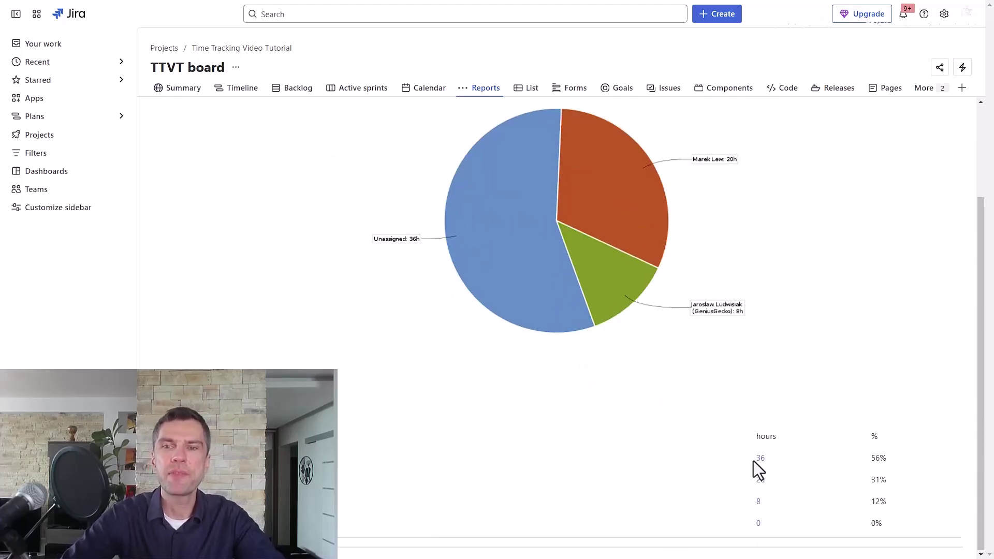
pyautogui.scroll(3, 605, 420)
# - Open the starred Time Tracking Video dashboard and put it in edit mode
pyautogui.click(46, 173)
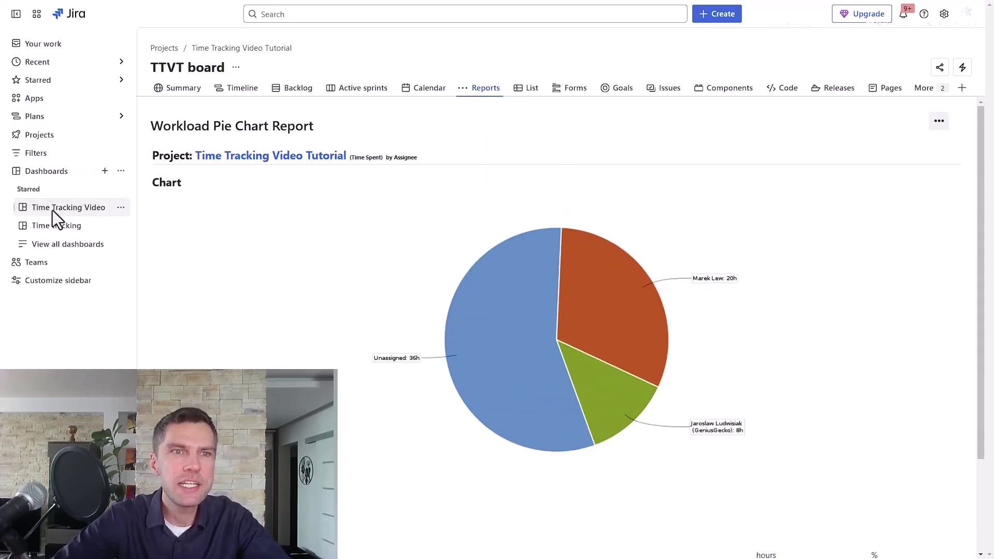
pyautogui.click(80, 207)
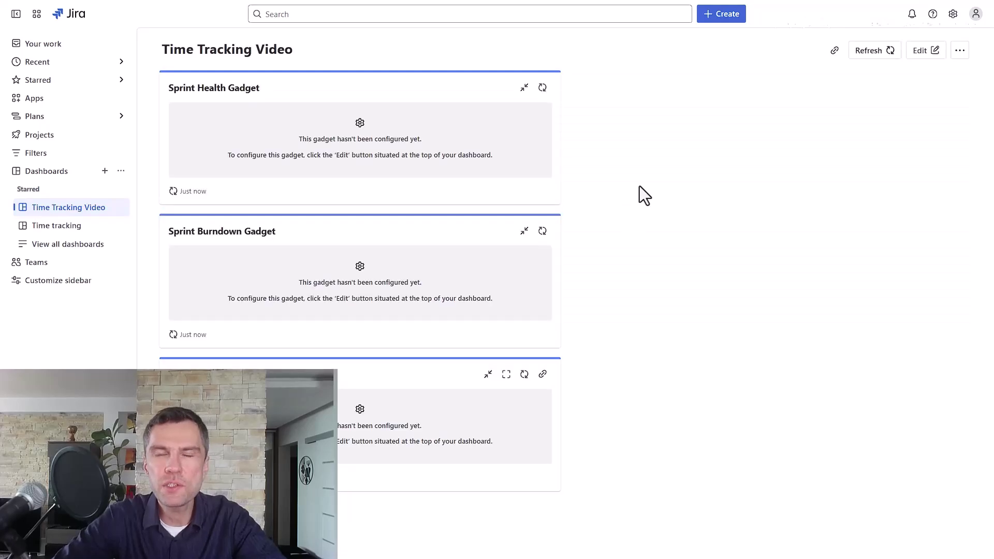
pyautogui.click(926, 50)
# - Browse the gadgets available for the dashboard and search them for "time"
pyautogui.scroll(-4, 853, 204)
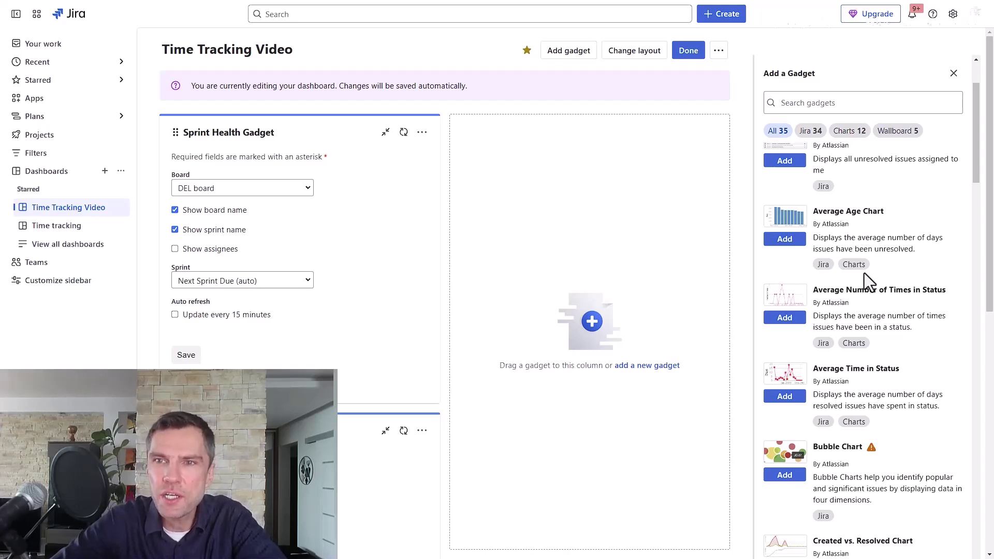
pyautogui.scroll(-2, 882, 388)
pyautogui.write('time')
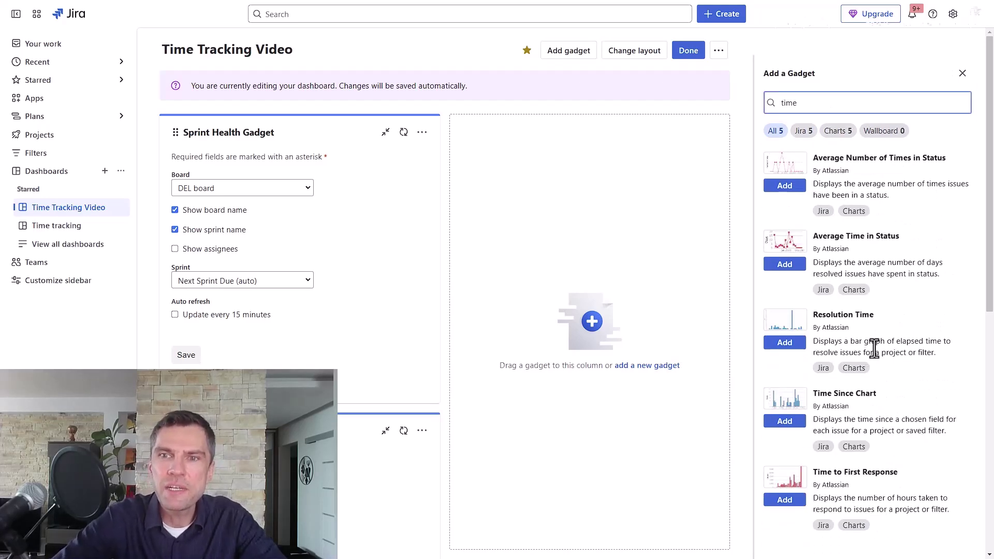